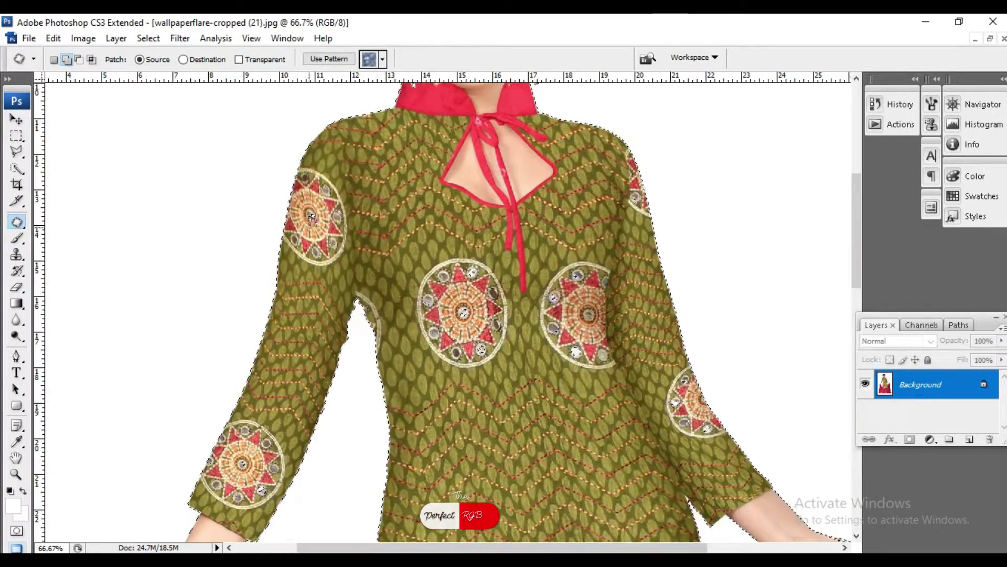
# Trim stray areas from the woman's selection near her sleeve medallion and left shoe.
pyautogui.moveTo(418, 237); pyautogui.dragTo(412, 294)
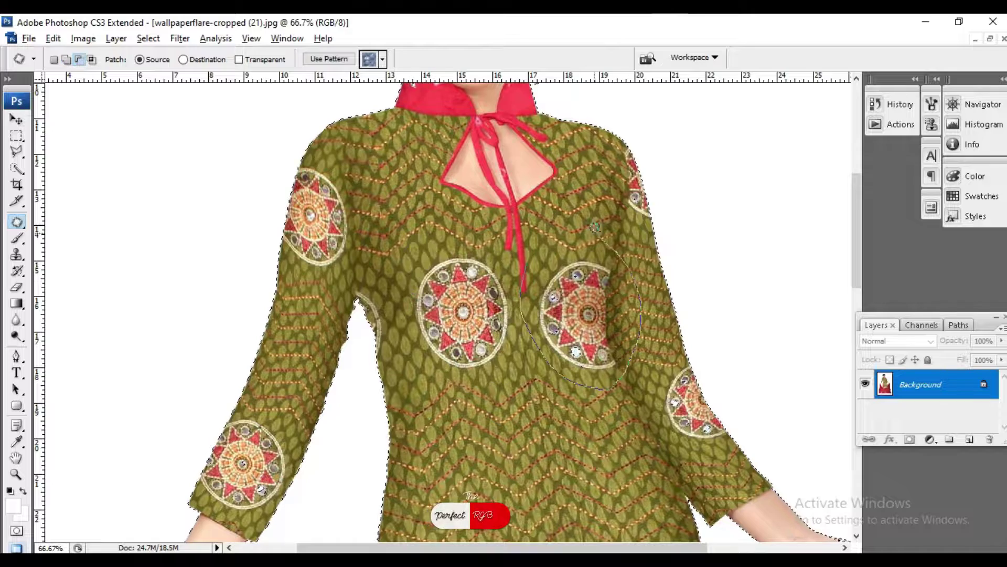
pyautogui.moveTo(661, 416); pyautogui.dragTo(695, 398)
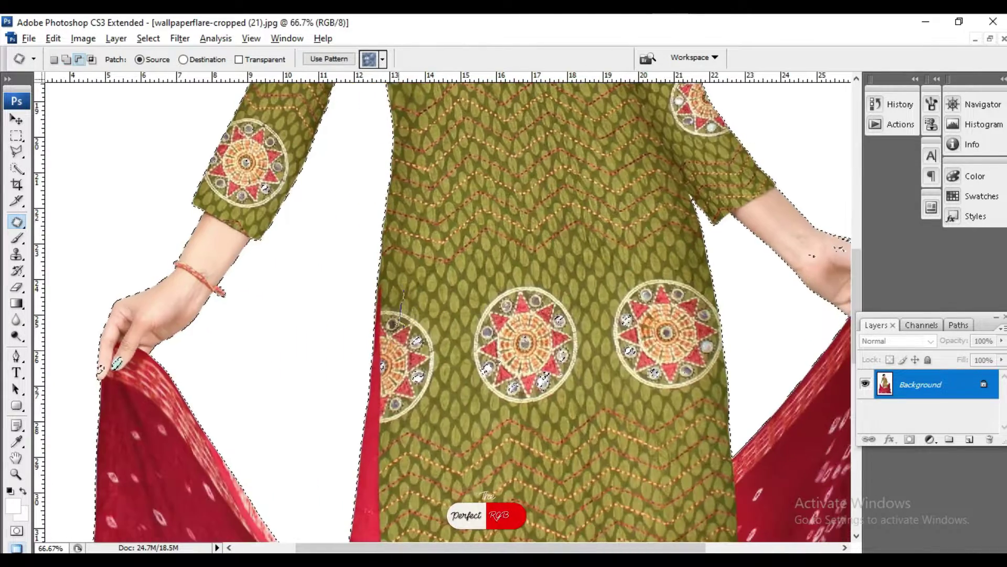
pyautogui.scroll(-10, 541, 253)
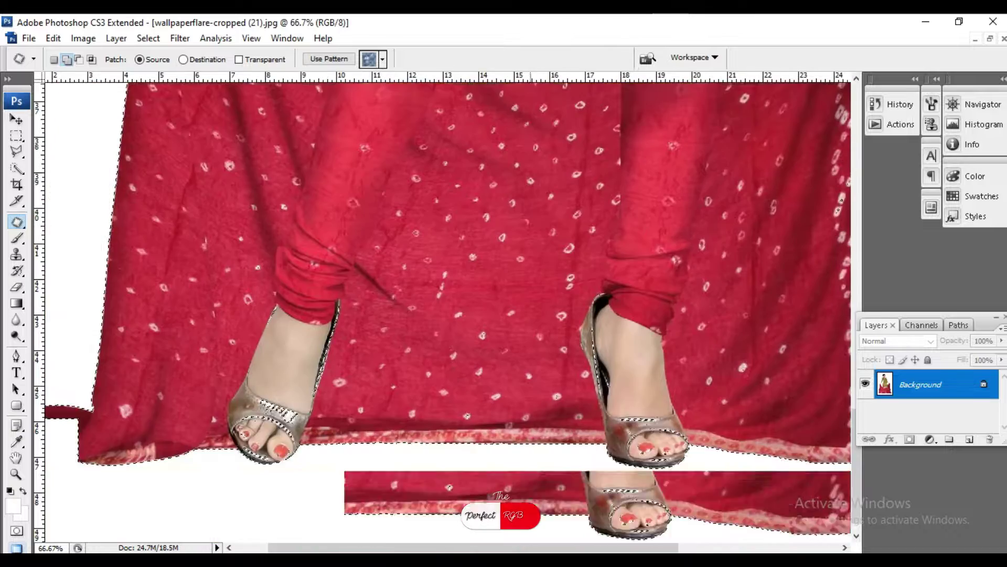
pyautogui.moveTo(181, 292); pyautogui.dragTo(140, 385)
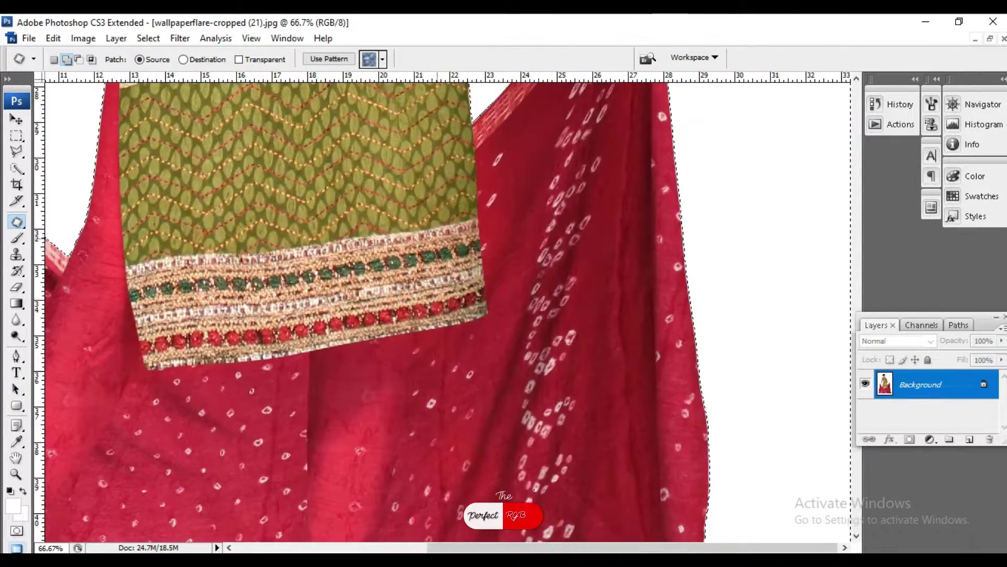
# Zoom out and browse the Image and Layer menus without choosing a command.
pyautogui.hotkey('ctrl', '-')
pyautogui.hotkey('ctrl', '-')
pyautogui.hotkey('ctrl', '-')
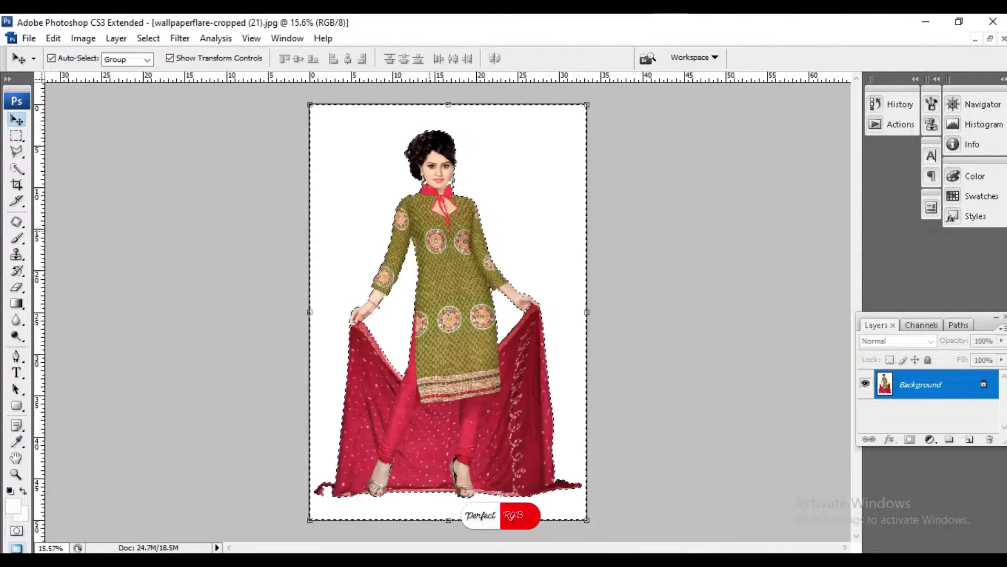
pyautogui.hotkey('alt', 'i')
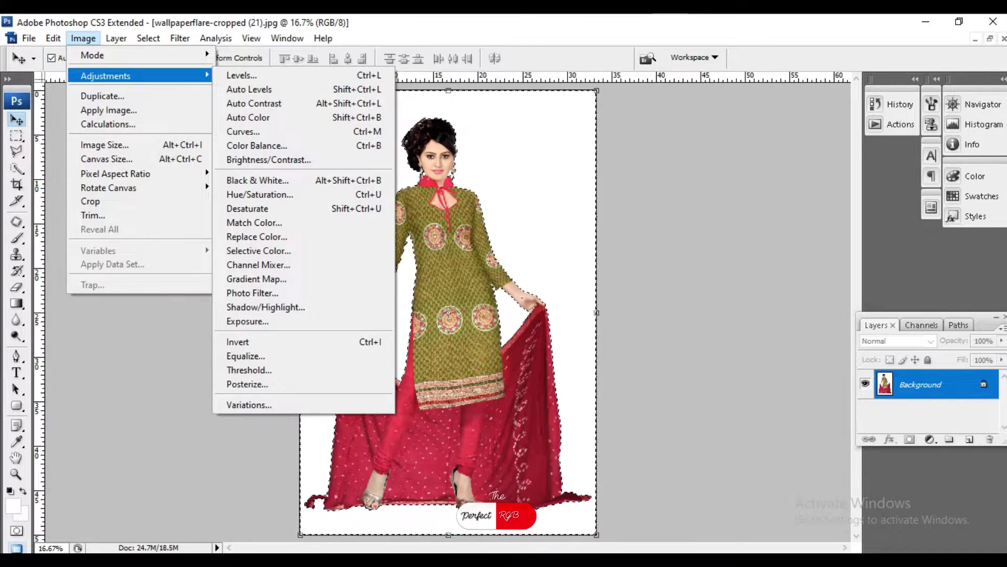
pyautogui.hotkey('alt', 'l')
pyautogui.press('Down')
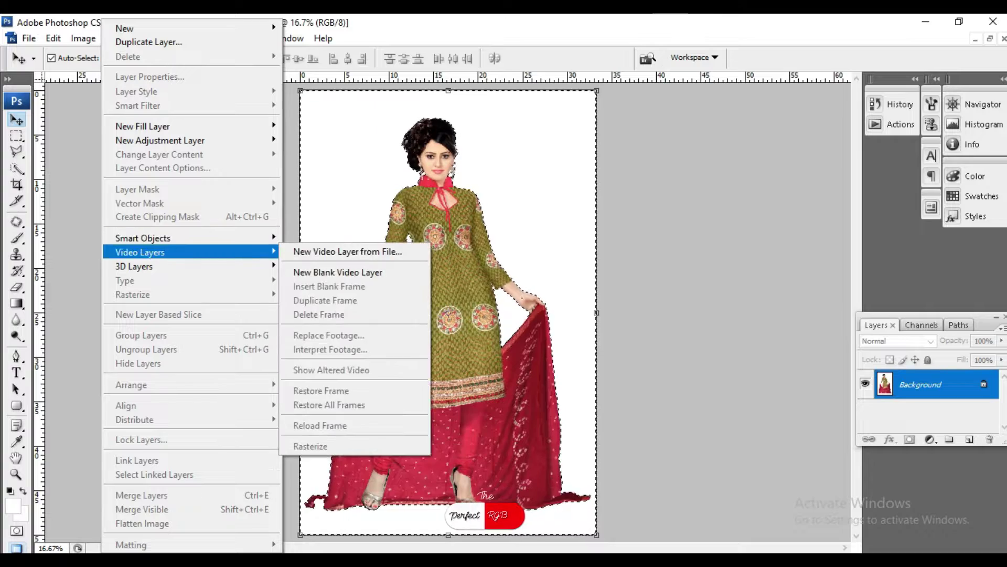
pyautogui.press('Escape')
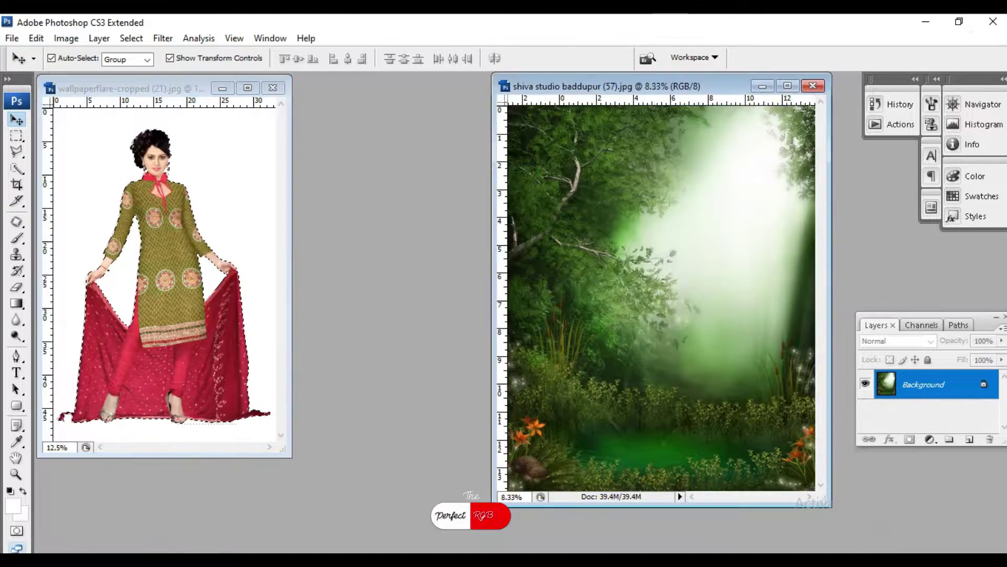
# Drag the cut-out woman into the forest document and enlarge her to fill the scene.
pyautogui.moveTo(210, 262); pyautogui.dragTo(630, 294)
pyautogui.click(788, 86)
pyautogui.moveTo(447, 268); pyautogui.dragTo(454, 236)
pyautogui.press('Return')
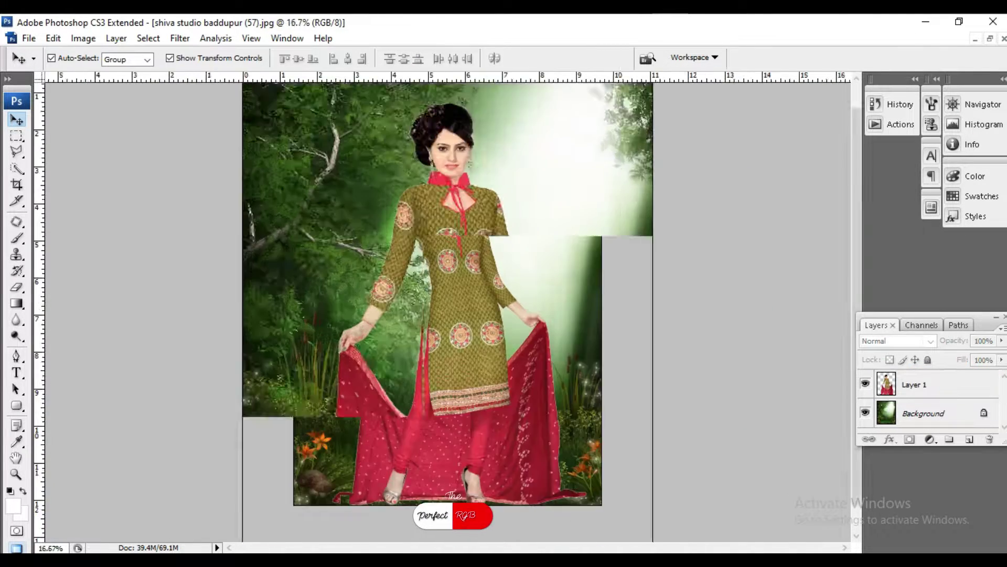
# Add an Inner Shadow at 13% opacity to Layer 1's layer style.
pyautogui.scroll(10, 427, 254)
pyautogui.press('j')
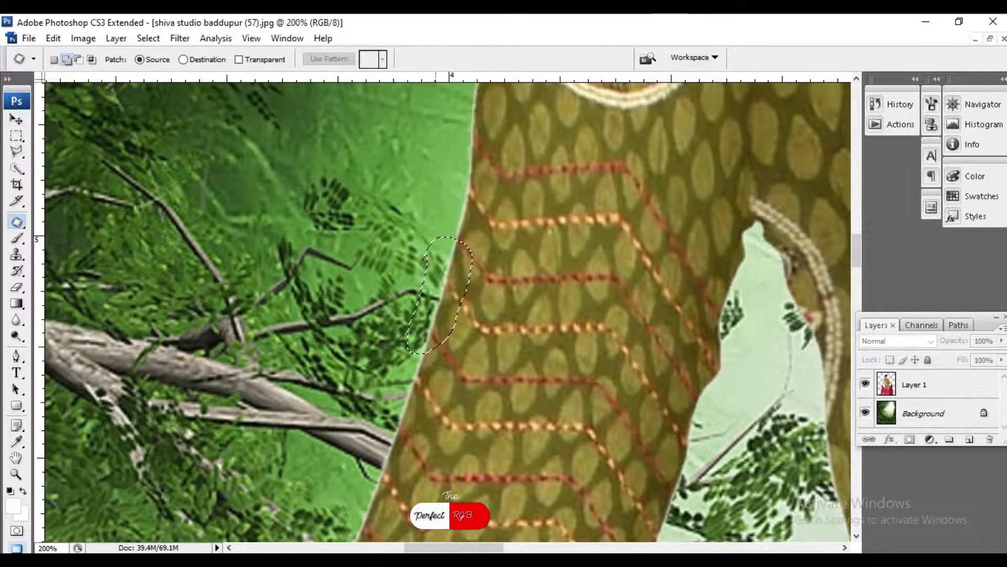
pyautogui.doubleClick(16, 457)
pyautogui.doubleClick(955, 385)
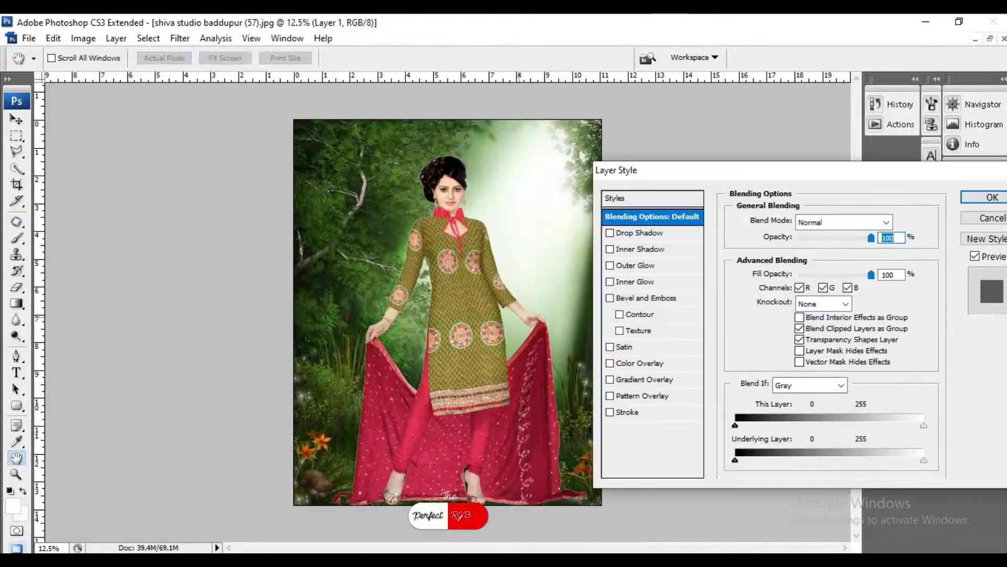
pyautogui.hotkey('ctrl', '+')
pyautogui.hotkey('ctrl', '+')
pyautogui.hotkey('ctrl', '+')
pyautogui.click(642, 249)
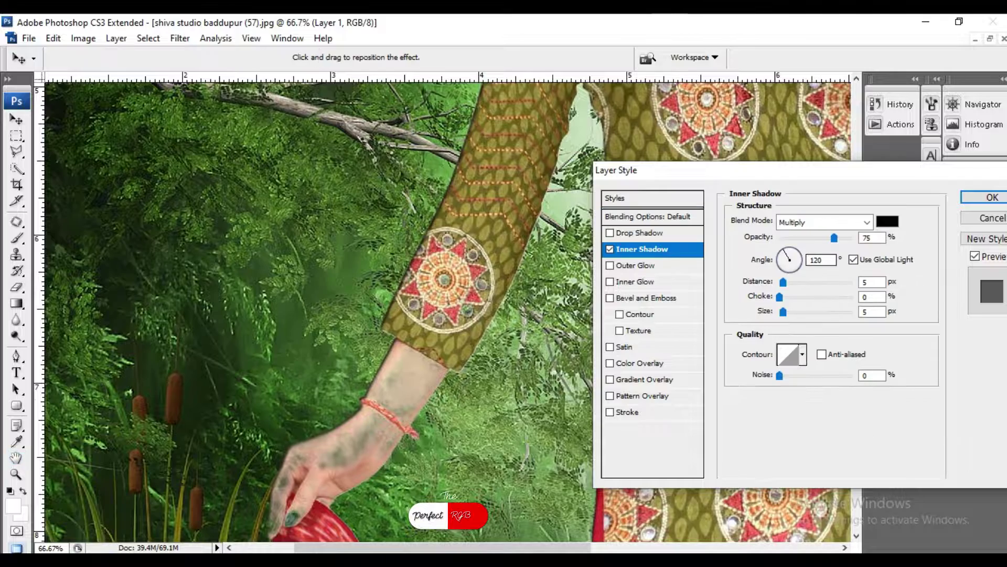
pyautogui.moveTo(817, 238); pyautogui.dragTo(789, 237)
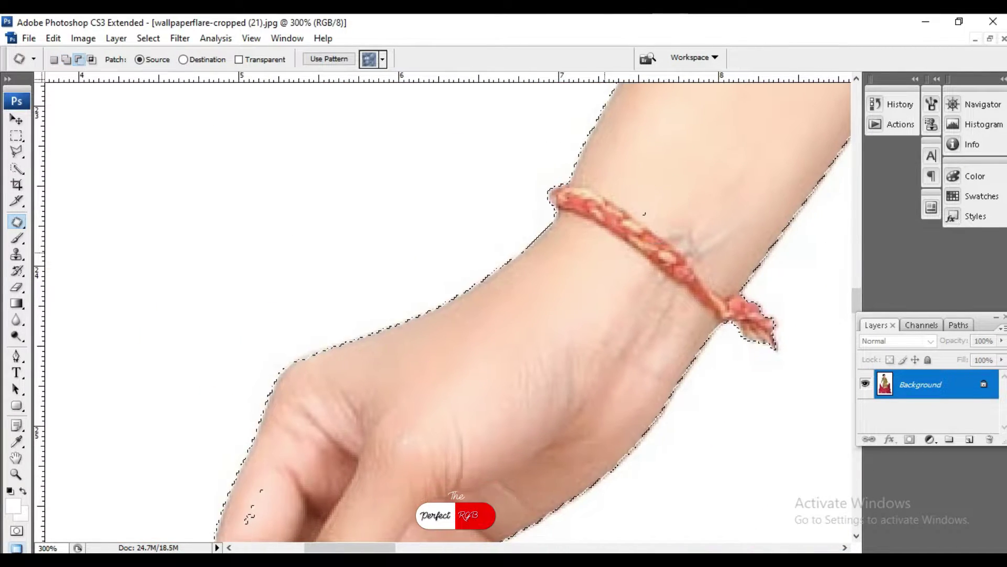
# Patch the arm area twice and begin a Polygonal Lasso outline around a stray edge.
pyautogui.moveTo(679, 210); pyautogui.dragTo(766, 173)
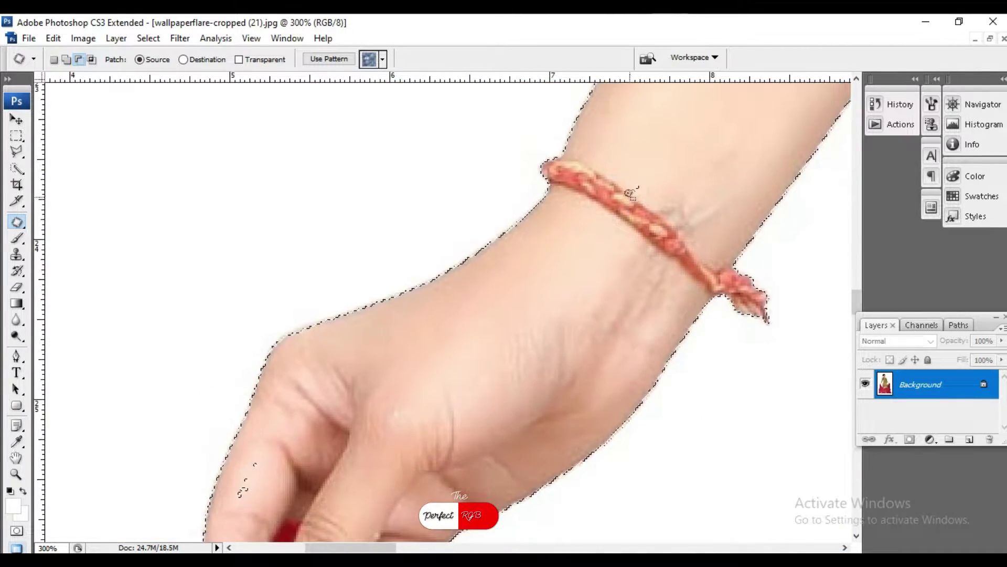
pyautogui.moveTo(629, 315); pyautogui.dragTo(676, 336)
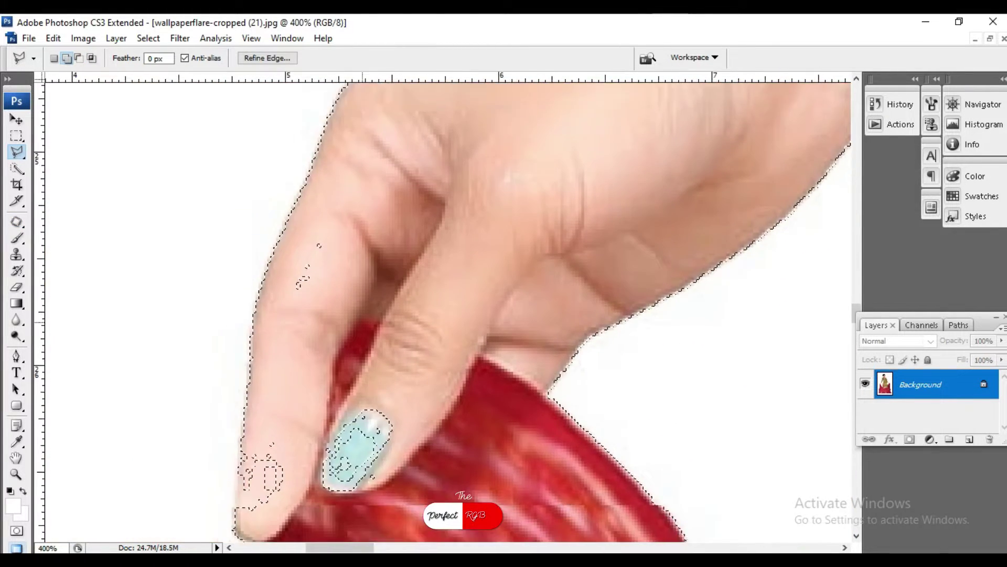
pyautogui.click(363, 179)
pyautogui.click(315, 205)
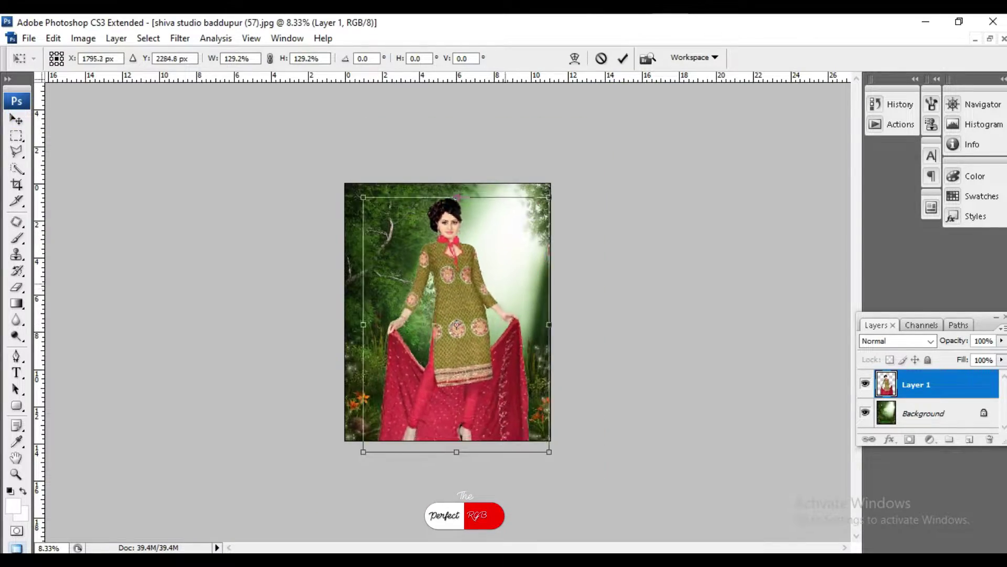
# Commit the enlarged woman and zoom in to inspect the dress, wrist and arm edges.
pyautogui.press('Return')
pyautogui.hotkey('ctrl', '+')
pyautogui.hotkey('ctrl', '+')
pyautogui.hotkey('ctrl', '+')
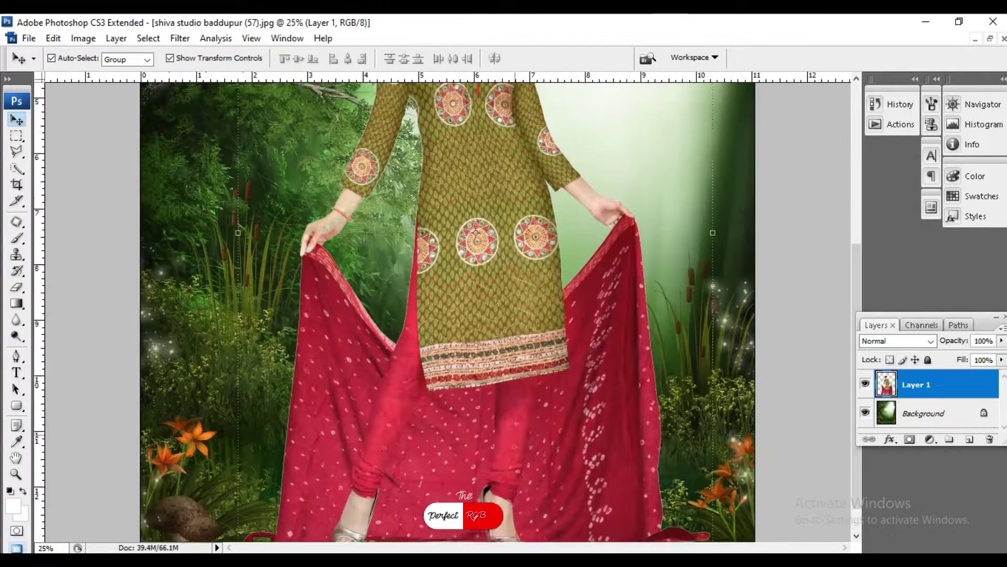
pyautogui.hotkey('ctrl', '+')
pyautogui.hotkey('ctrl', '+')
pyautogui.hotkey('ctrl', '+')
pyautogui.hotkey('ctrl', '+')
pyautogui.scroll(3, 446, 310)
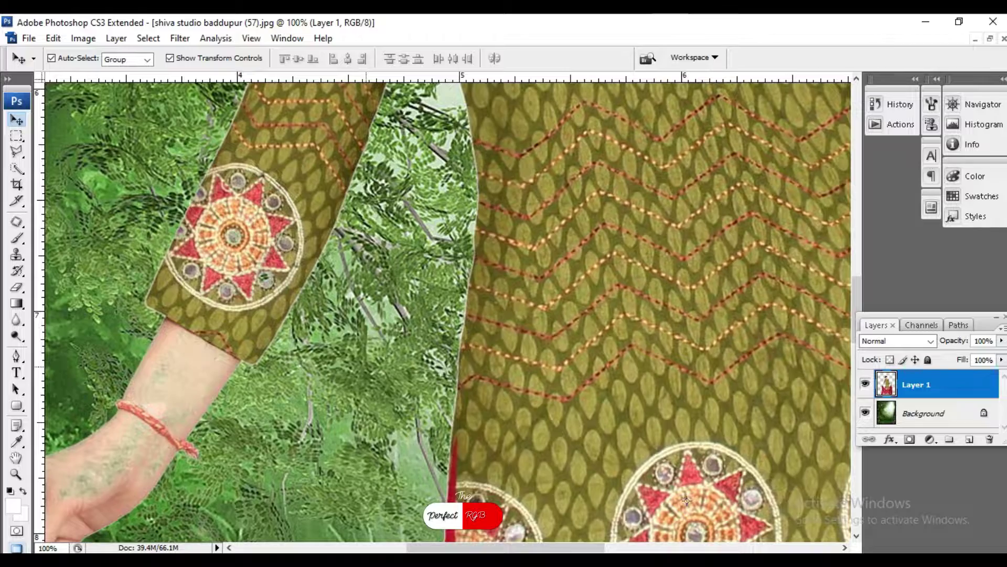
pyautogui.scroll(1, 446, 310)
pyautogui.hotkey('ctrl', '-')
pyautogui.hotkey('ctrl', '-')
pyautogui.hotkey('ctrl', '+')
pyautogui.hotkey('ctrl', '+')
pyautogui.hotkey('ctrl', '+')
pyautogui.scroll(-5, 446, 310)
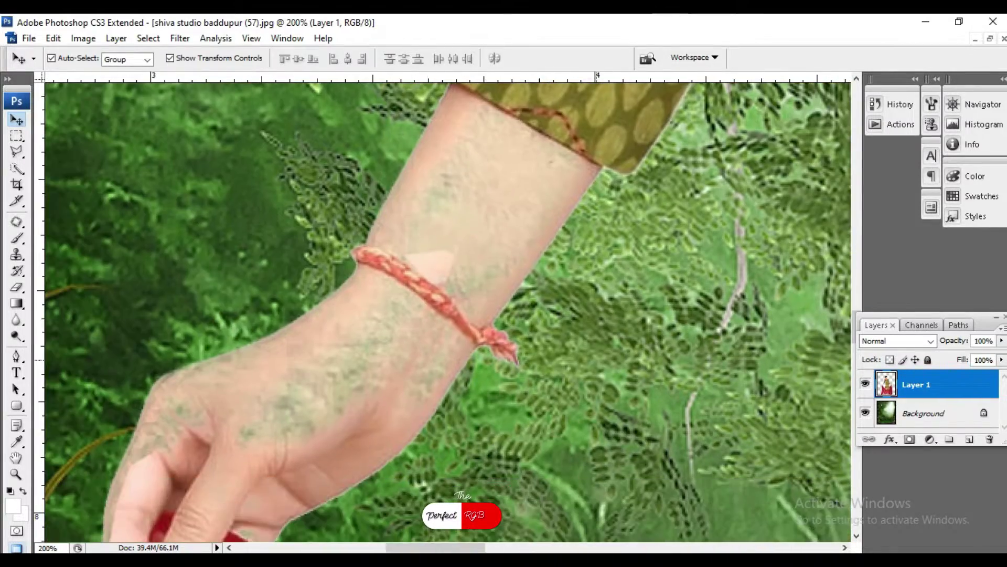
pyautogui.hotkey('ctrl', '-')
pyautogui.hotkey('ctrl', '-')
pyautogui.hotkey('ctrl', '-')
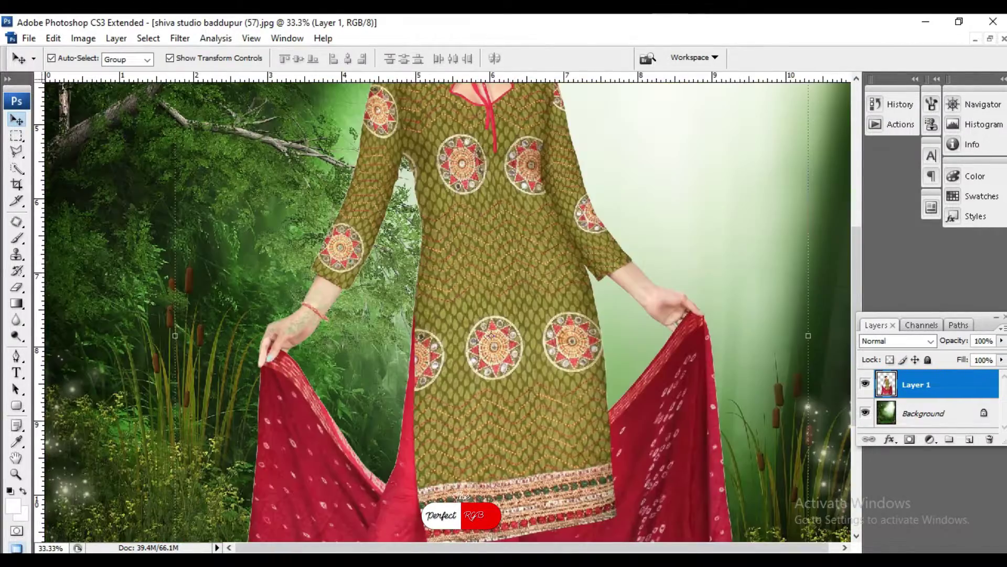
# Dismiss a dialog and duplicate the woman layer with Ctrl+J.
pyautogui.hotkey('ctrl', 'k')
pyautogui.press('Escape')
pyautogui.hotkey('ctrl', 'j')
pyautogui.scroll(-3, 446, 310)
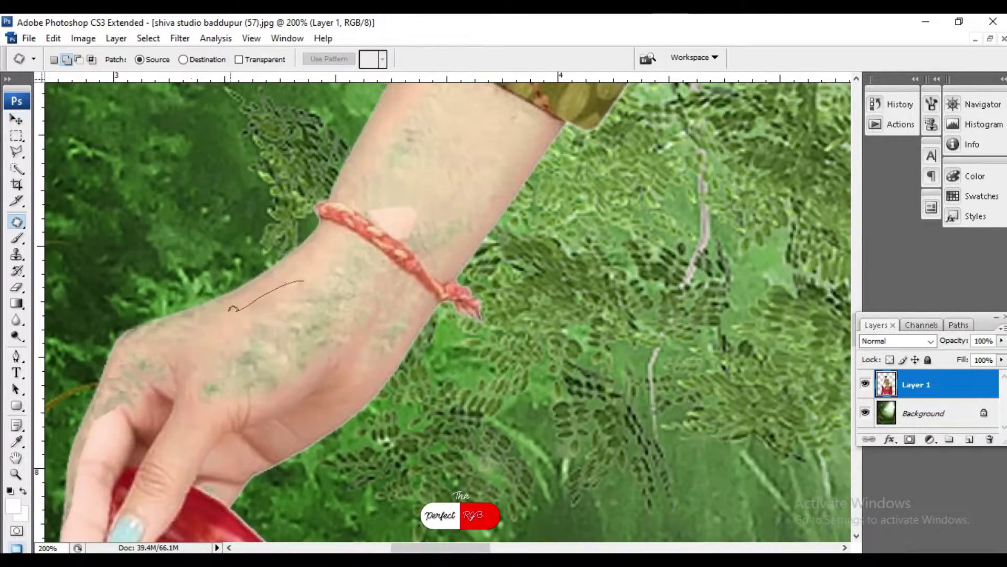
# Make two more copies of the woman layer from its context menu.
pyautogui.rightClick(923, 384)
pyautogui.click(909, 84)
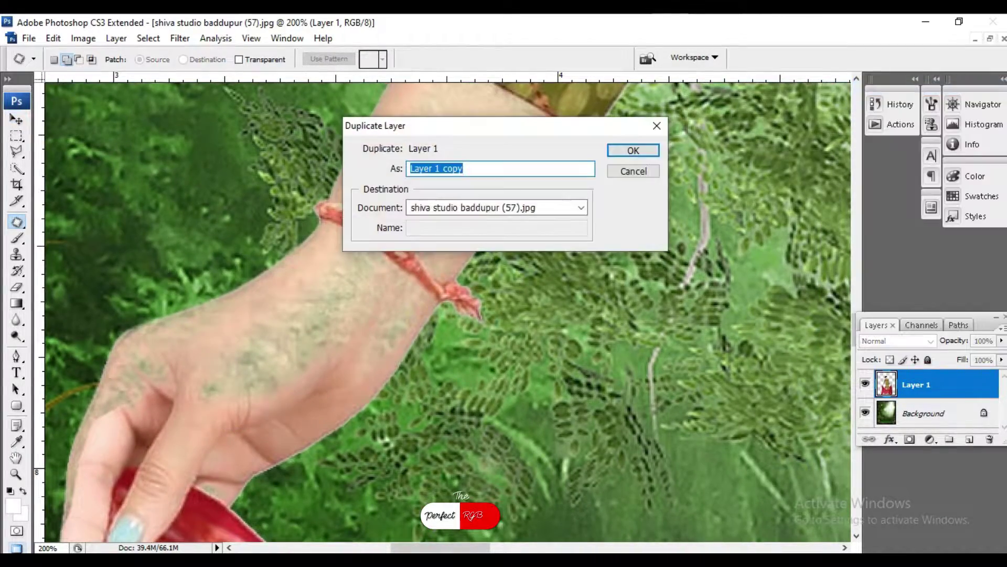
pyautogui.press('Return')
pyautogui.press('Return')
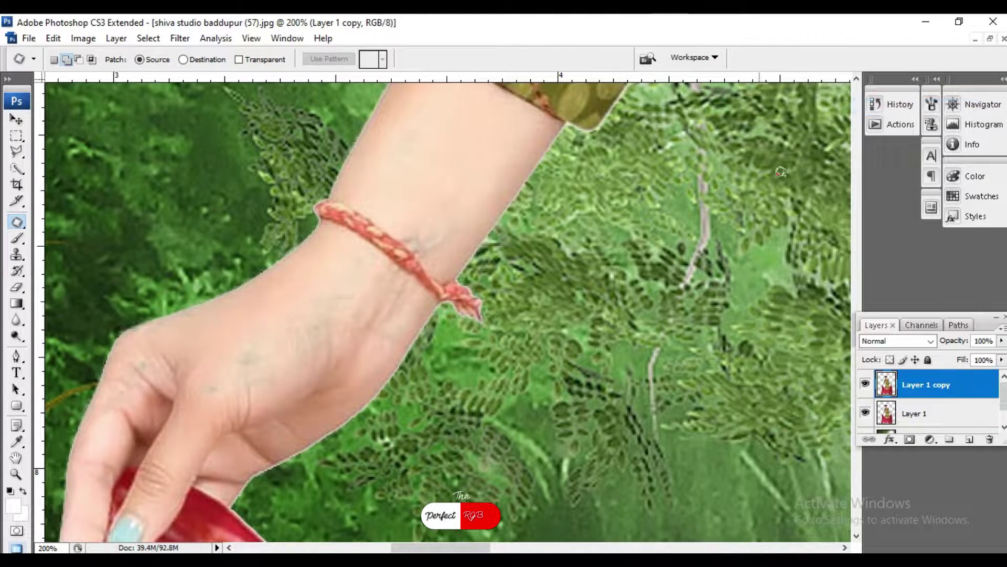
pyautogui.rightClick(923, 384)
pyautogui.click(911, 82)
pyautogui.press('Return')
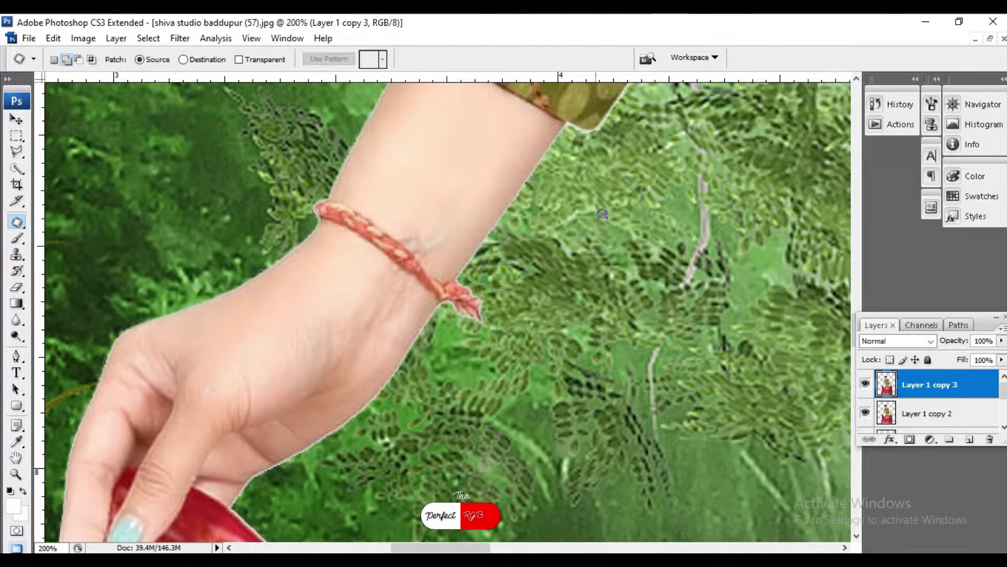
pyautogui.hotkey('ctrl', '-')
pyautogui.hotkey('ctrl', '-')
# Merge the selected woman layer copies into a single layer.
pyautogui.keyDown('shift'); pyautogui.click(914, 390); pyautogui.keyUp('shift')
pyautogui.rightClick(914, 390)
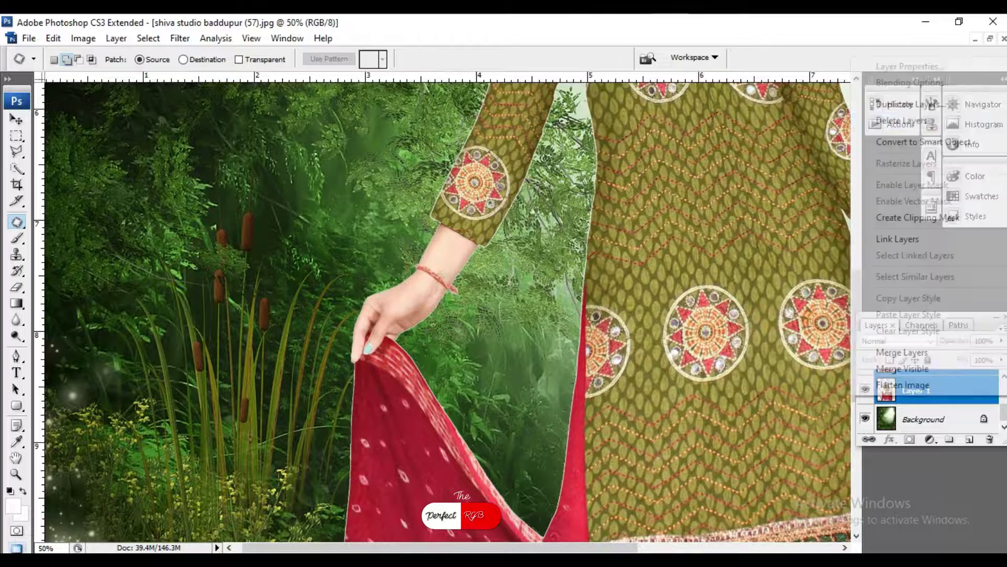
pyautogui.rightClick(914, 391)
pyautogui.click(903, 352)
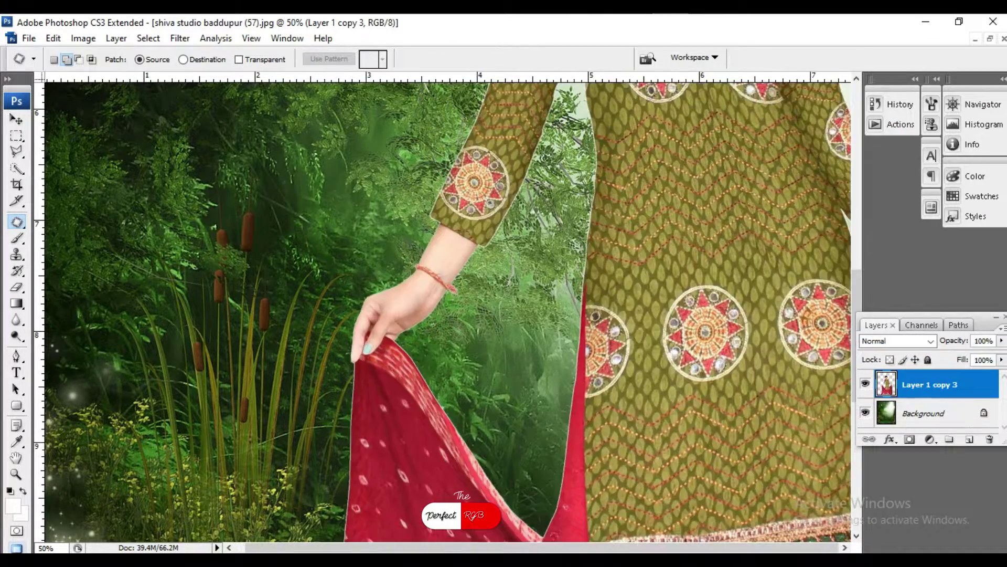
pyautogui.hotkey('ctrl', '0')
pyautogui.hotkey('ctrl', 'alt', '0')
pyautogui.hotkey('ctrl', '-')
pyautogui.hotkey('ctrl', '-')
pyautogui.hotkey('ctrl', '-')
# Replace the merged layer's Outer Glow with a Multiply Inner Shadow at 75%, distance 5, size 5.
pyautogui.doubleClick(971, 385)
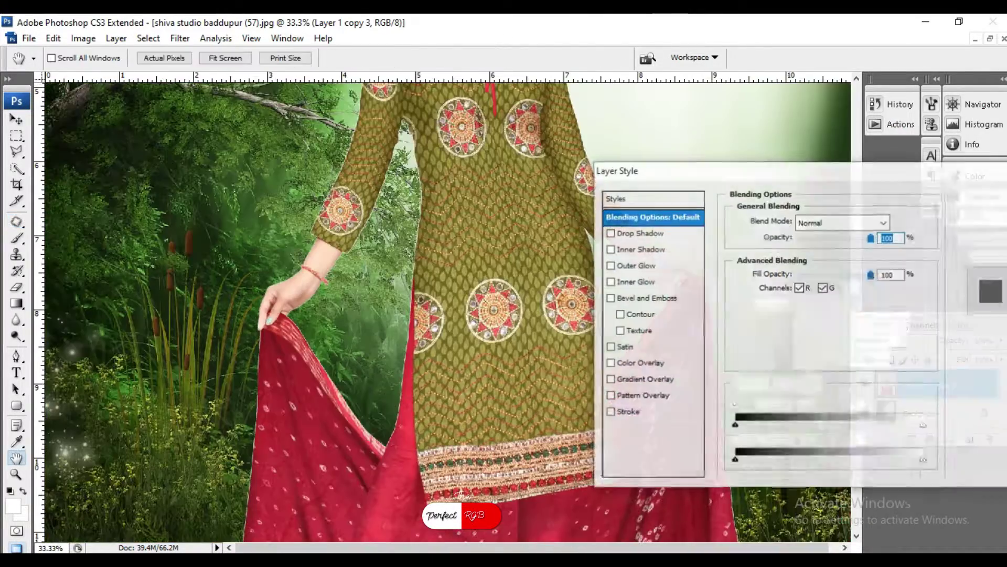
pyautogui.click(637, 265)
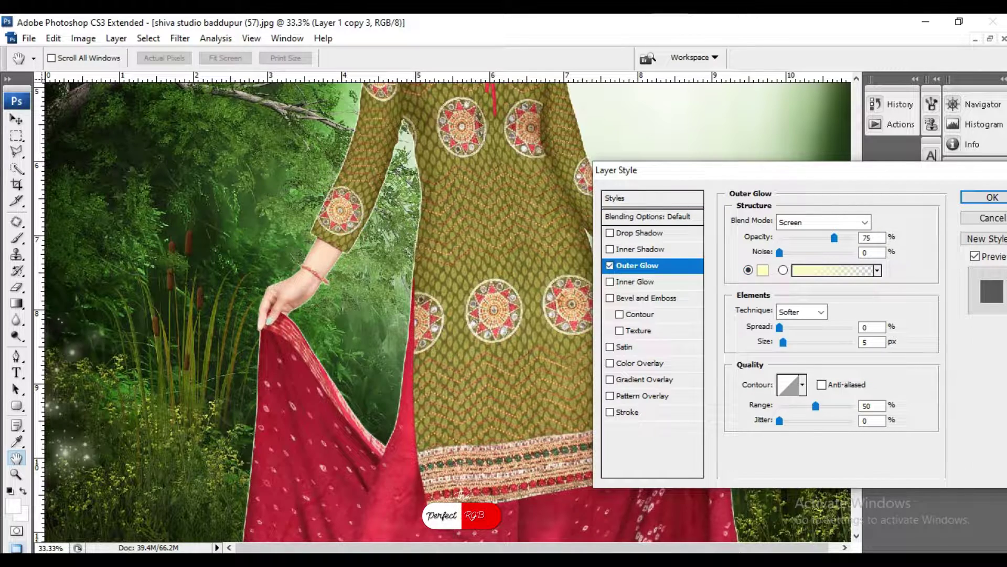
pyautogui.click(763, 270)
pyautogui.click(881, 301)
pyautogui.click(610, 265)
pyautogui.click(642, 249)
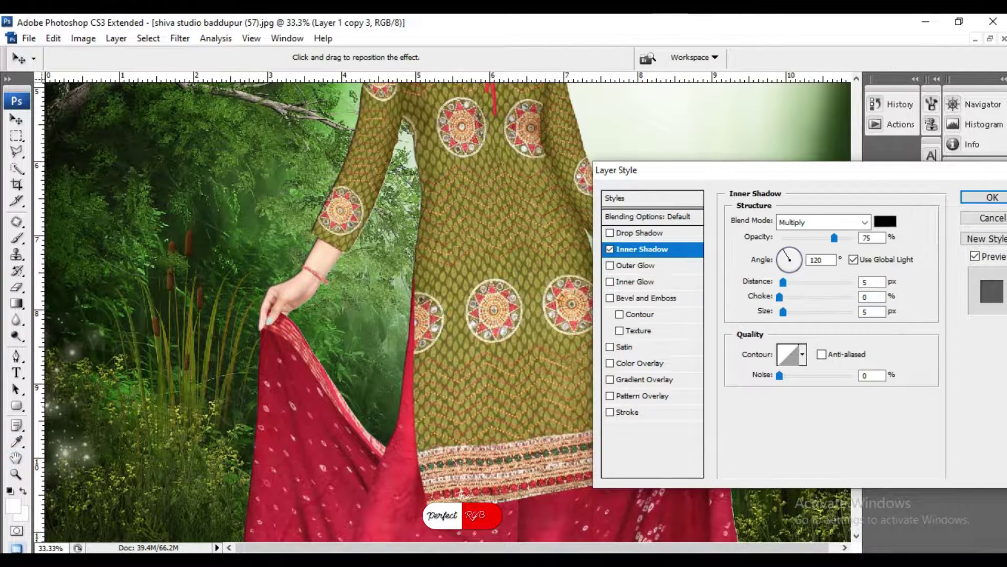
pyautogui.hotkey('ctrl', '-')
pyautogui.hotkey('ctrl', '-')
pyautogui.hotkey('ctrl', '-')
pyautogui.click(992, 198)
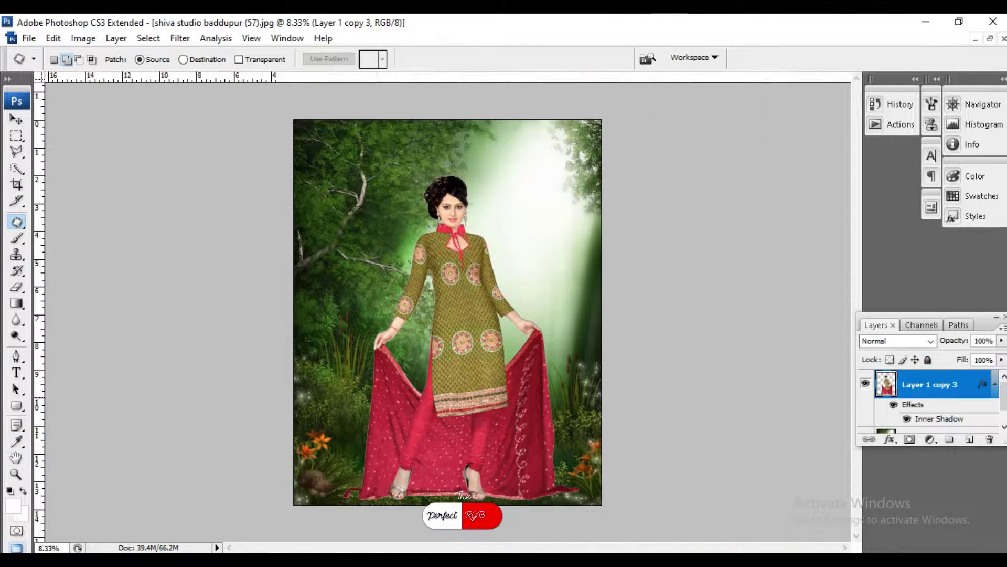
pyautogui.hotkey('ctrl', '-')
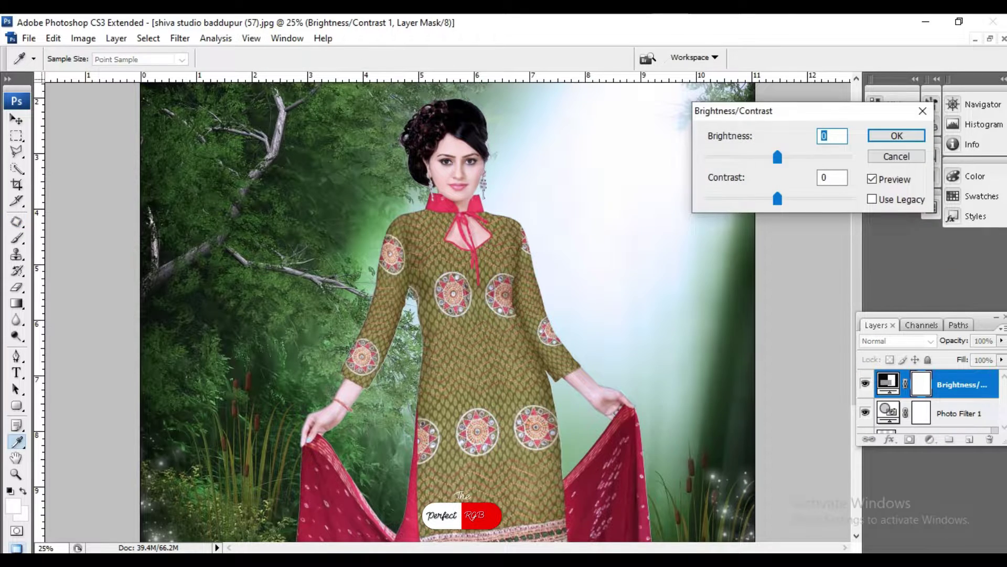
# Apply Brightness/Contrast with slightly lower brightness and contrast +25.
pyautogui.moveTo(777, 157); pyautogui.dragTo(774, 157)
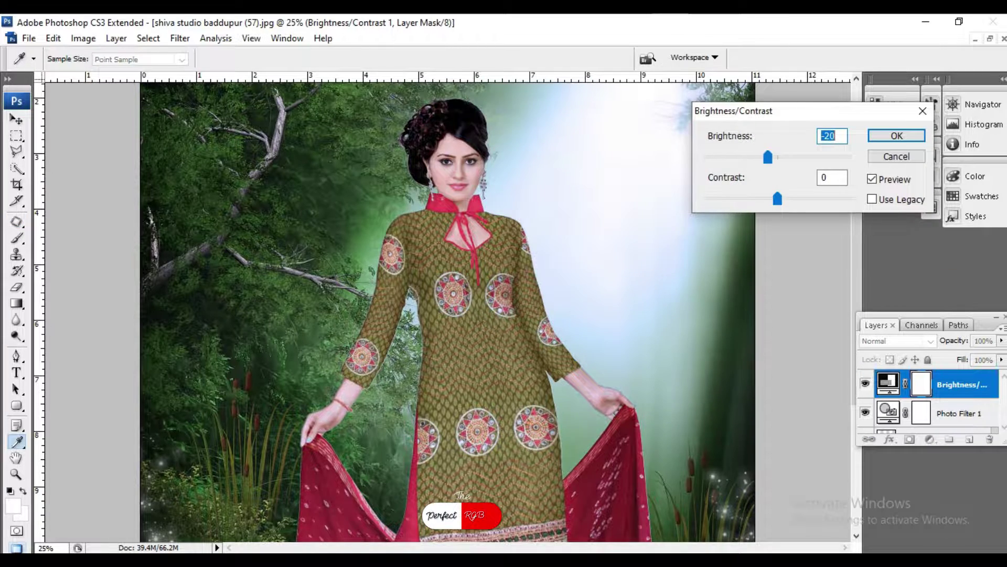
pyautogui.moveTo(777, 199); pyautogui.dragTo(796, 198)
pyautogui.press('Return')
pyautogui.click(930, 439)
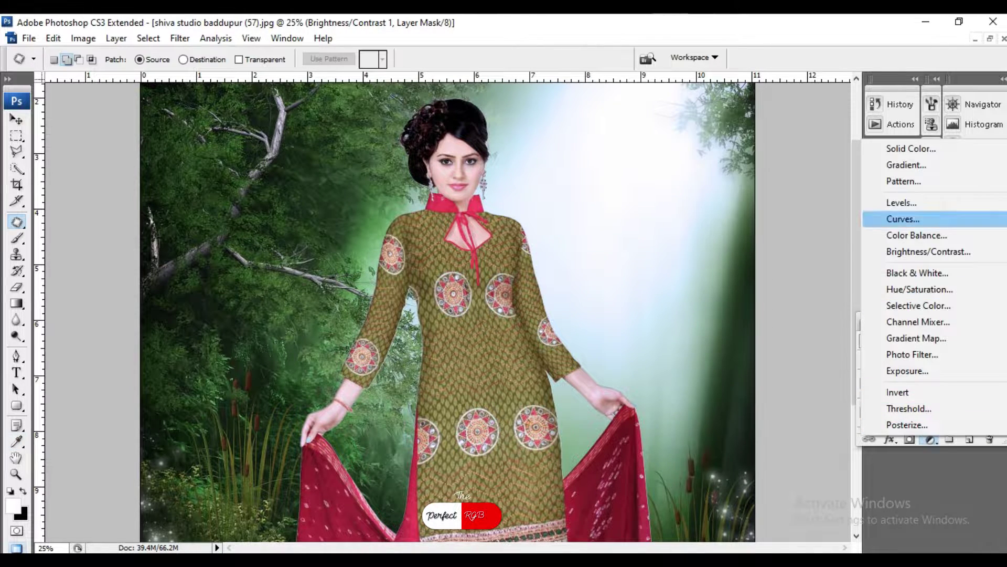
# Add a Curves adjustment lifting the Green channel's midpoint slightly.
pyautogui.click(899, 218)
pyautogui.click(805, 156)
pyautogui.click(797, 193)
pyautogui.moveTo(864, 258); pyautogui.dragTo(864, 255)
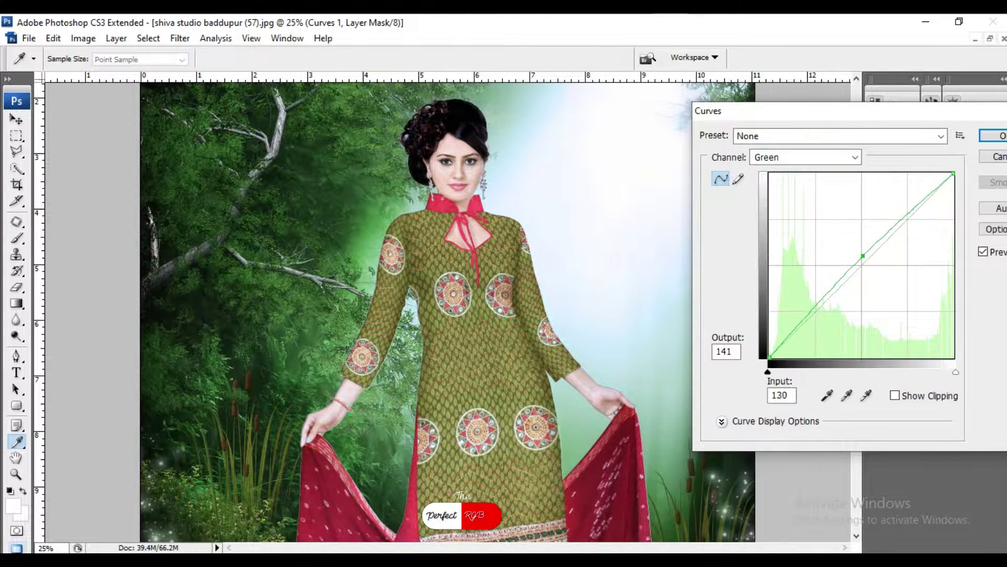
pyautogui.press('Return')
pyautogui.click(930, 439)
# Add a Levels adjustment with black input 10 and white input 245.
pyautogui.click(900, 198)
pyautogui.moveTo(712, 245); pyautogui.dragTo(719, 245)
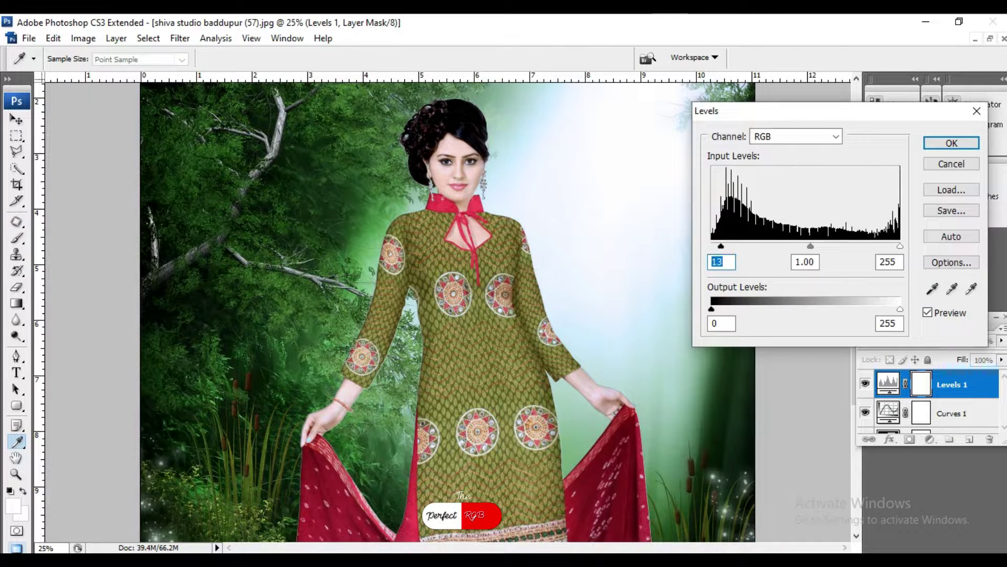
pyautogui.moveTo(900, 246); pyautogui.dragTo(893, 246)
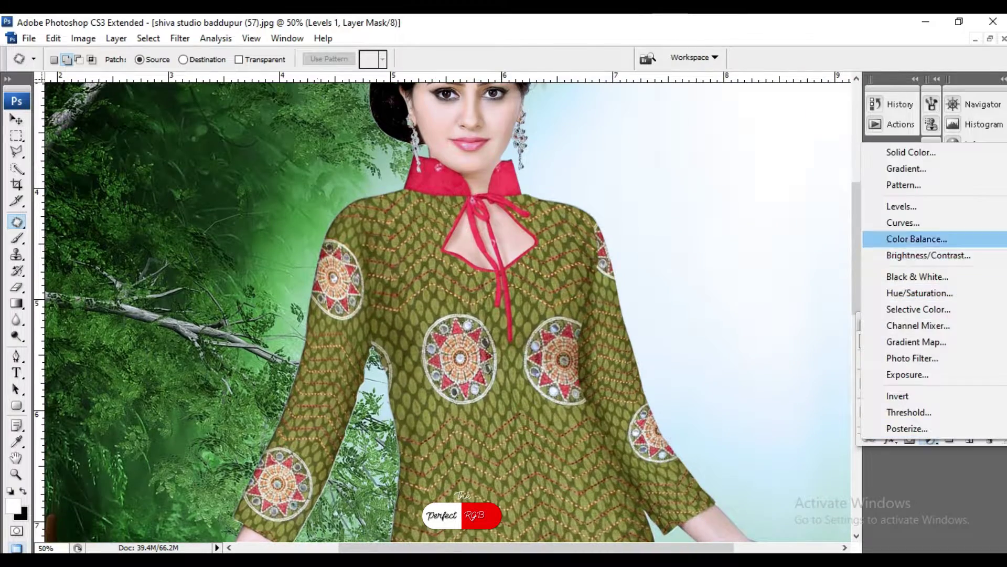
# Add a Hue/Saturation adjustment, stepping through colour ranges and raising Blues saturation to +19.
pyautogui.click(918, 351)
pyautogui.hotkey('ctrl', '-')
pyautogui.hotkey('ctrl', '-')
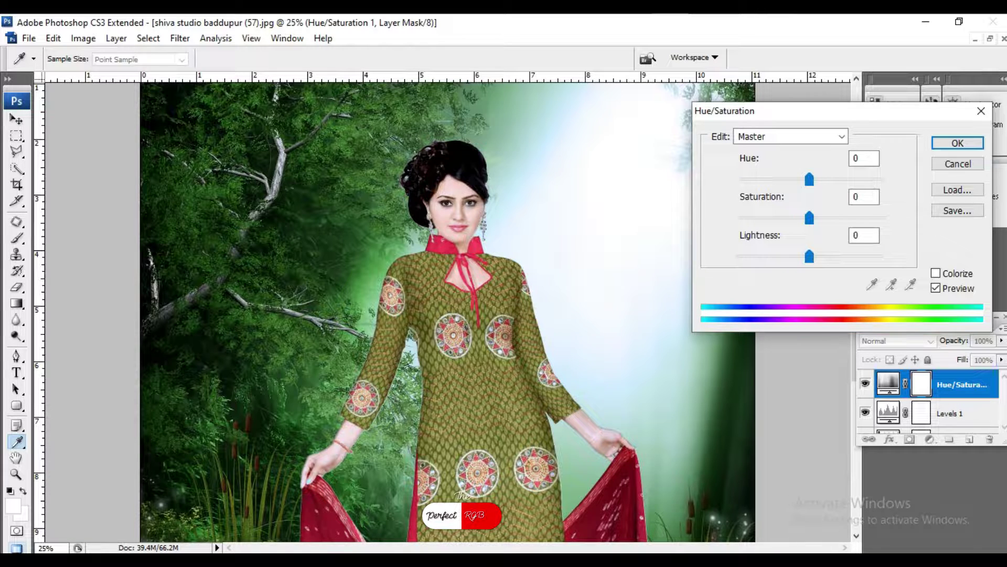
pyautogui.hotkey('ctrl', '+')
pyautogui.hotkey('ctrl', '+')
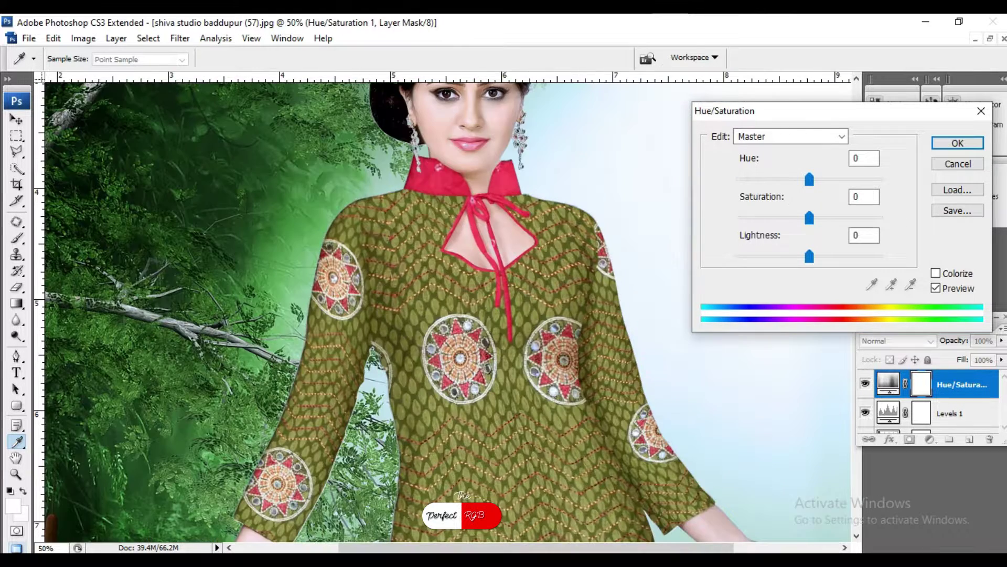
pyautogui.hotkey('ctrl', '-')
pyautogui.hotkey('ctrl', '1')
pyautogui.hotkey('ctrl', '2')
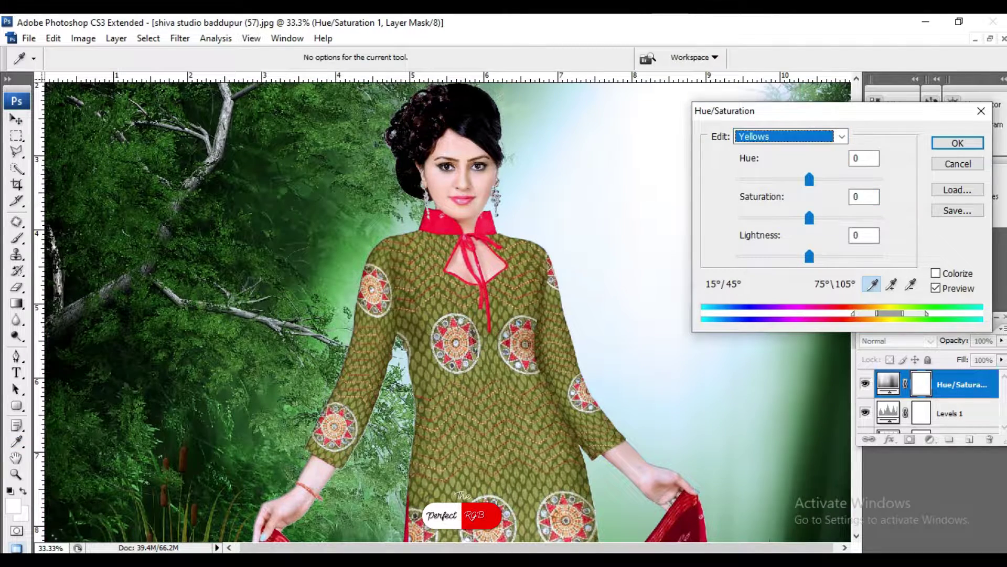
pyautogui.hotkey('alt', 'Down')
pyautogui.press('Down')
pyautogui.press('Return')
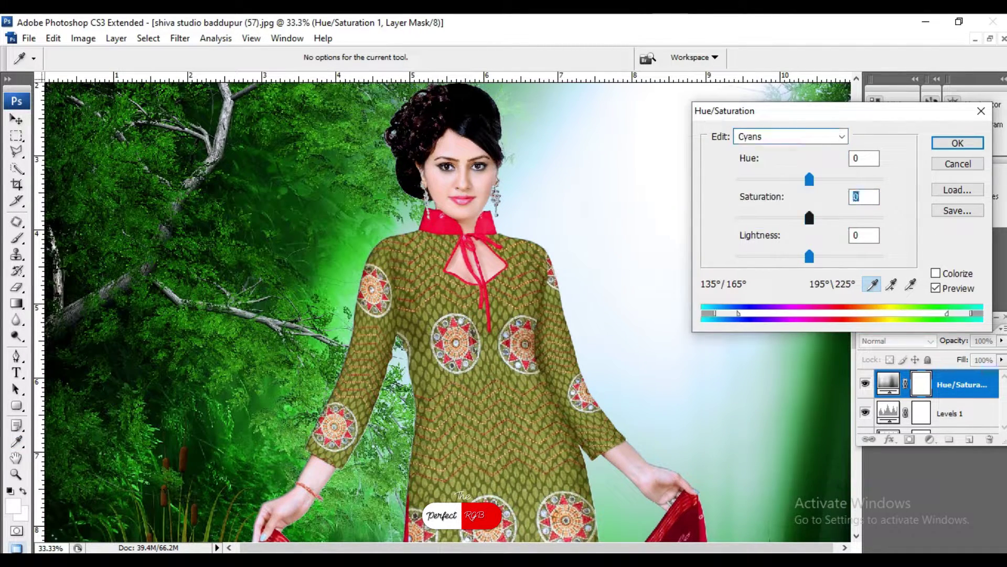
pyautogui.hotkey('ctrl', '0')
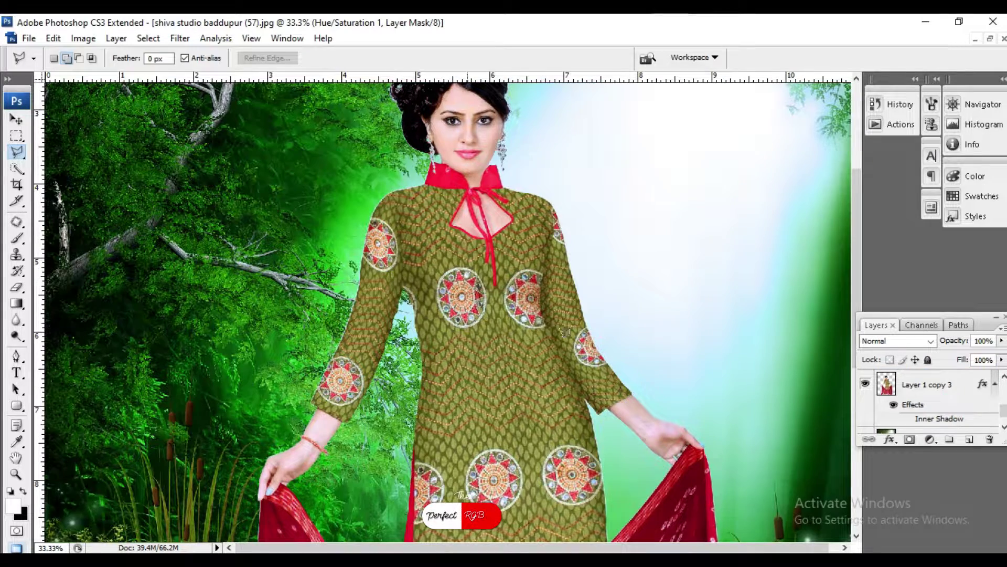
pyautogui.hotkey('ctrl', '+')
# Zoom in and follow the woman's left outline from collar past sleeve, wrist and fingers.
pyautogui.hotkey('ctrl', '+')
pyautogui.hotkey('ctrl', '+')
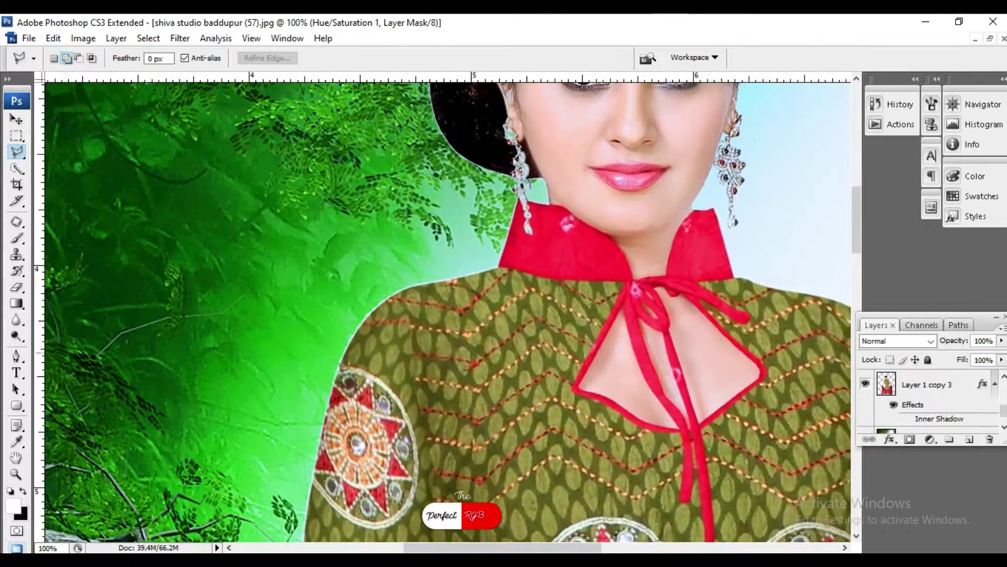
pyautogui.hotkey('ctrl', '+')
pyautogui.hotkey('ctrl', '+')
pyautogui.hotkey('ctrl', '+')
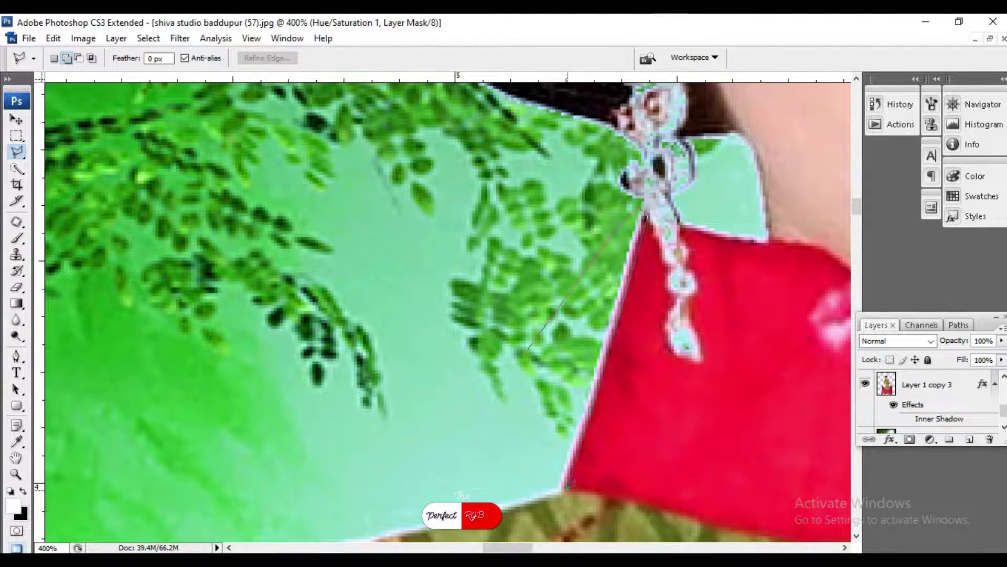
pyautogui.moveTo(570, 484); pyautogui.dragTo(593, 227)
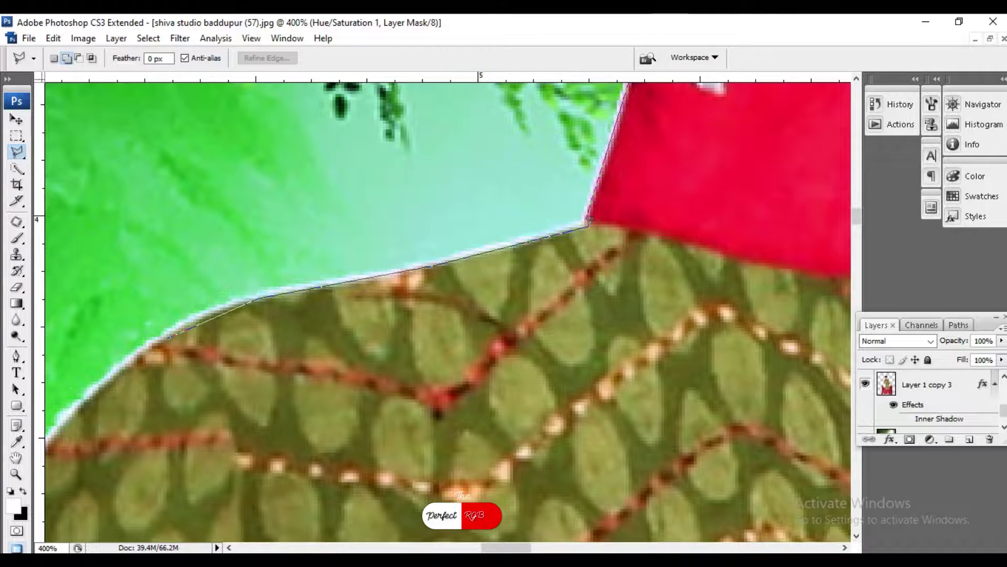
pyautogui.moveTo(173, 334); pyautogui.dragTo(551, 178)
pyautogui.moveTo(325, 473); pyautogui.dragTo(380, 165)
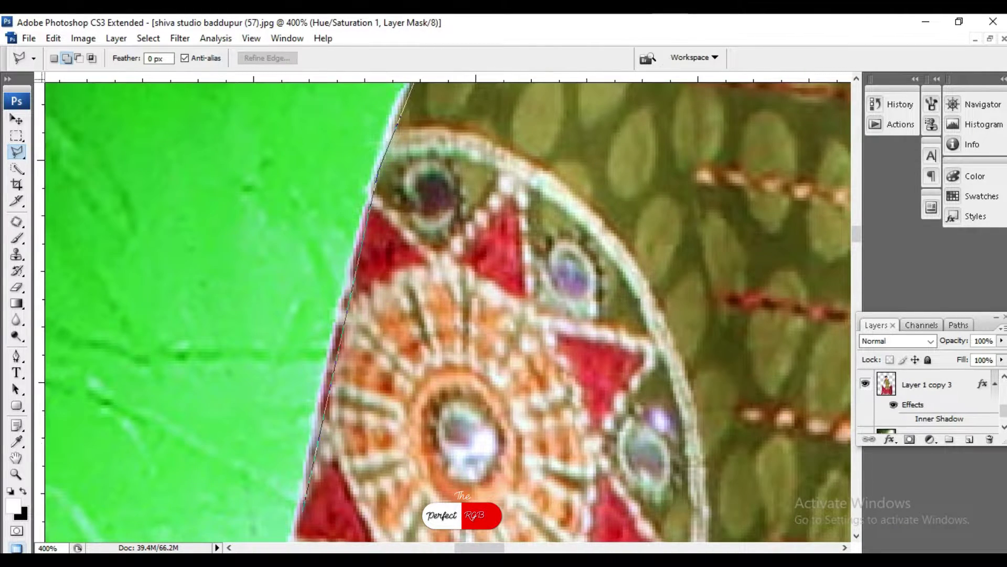
pyautogui.moveTo(303, 510); pyautogui.dragTo(392, 259)
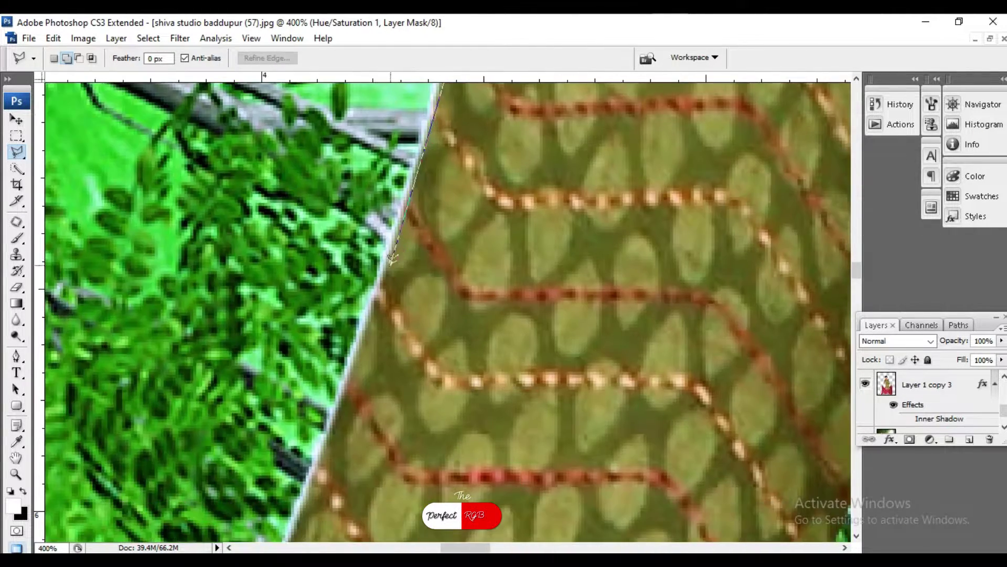
pyautogui.scroll(-1, 399, 257)
pyautogui.scroll(-1, 415, 252)
pyautogui.scroll(-1, 436, 247)
pyautogui.scroll(-1, 455, 240)
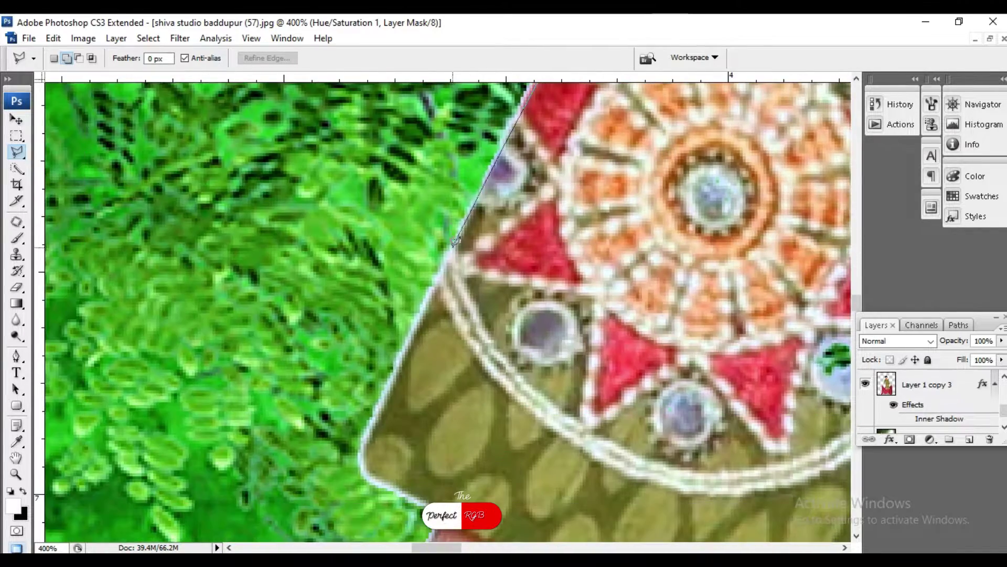
pyautogui.scroll(-1, 520, 346)
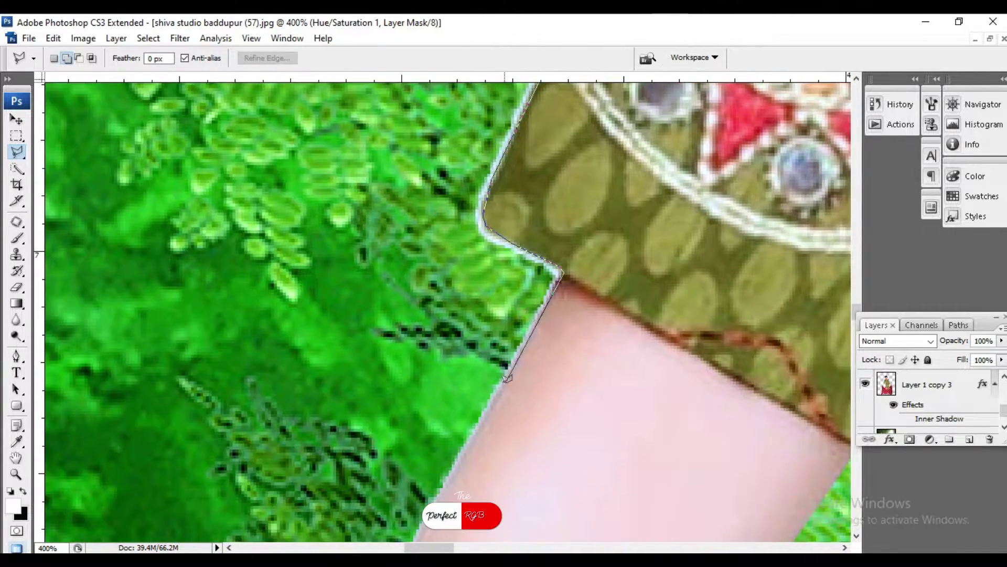
pyautogui.scroll(-1, 593, 198)
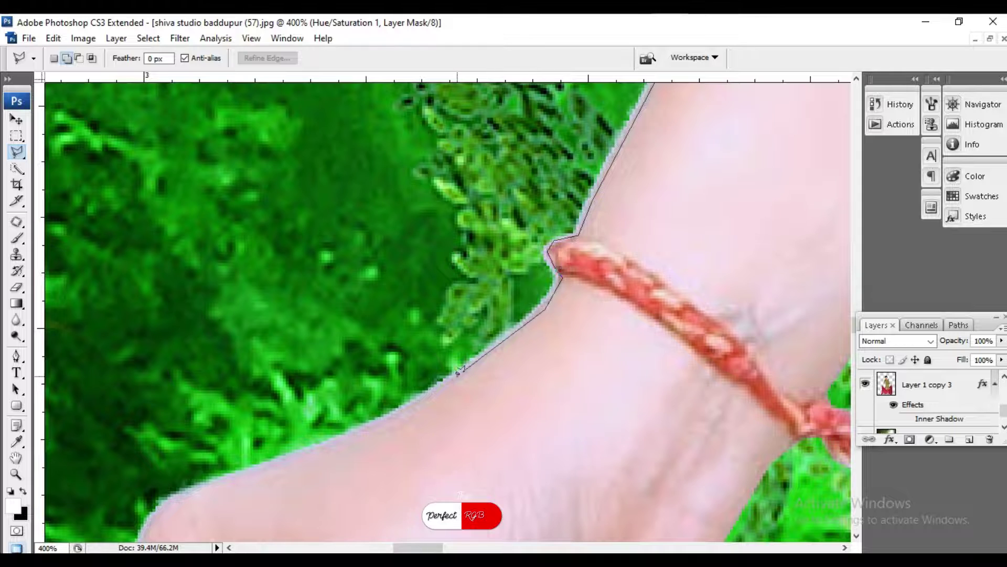
pyautogui.moveTo(457, 371); pyautogui.dragTo(664, 242)
pyautogui.moveTo(478, 305); pyautogui.dragTo(577, 73)
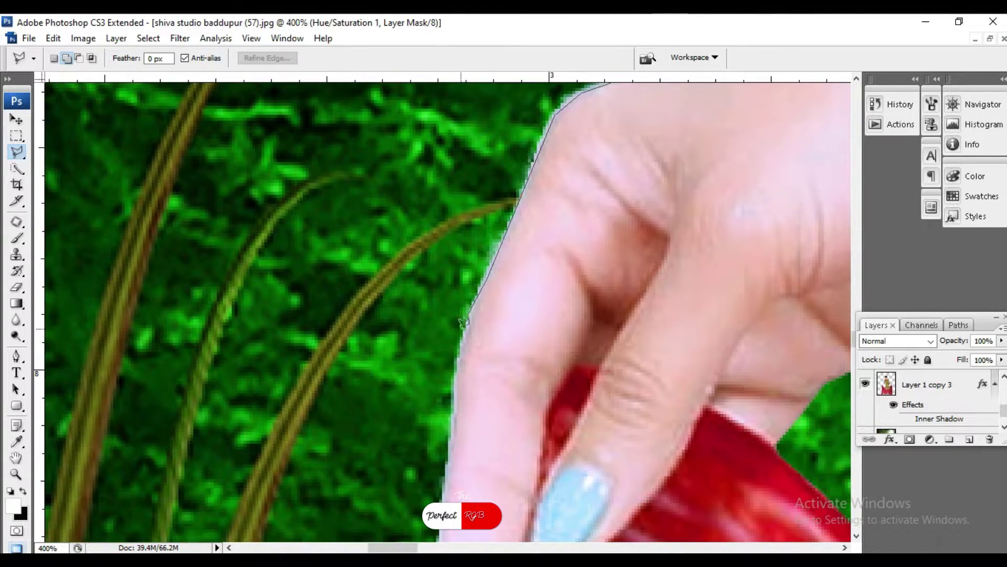
pyautogui.scroll(-2, 460, 374)
pyautogui.scroll(-2, 478, 362)
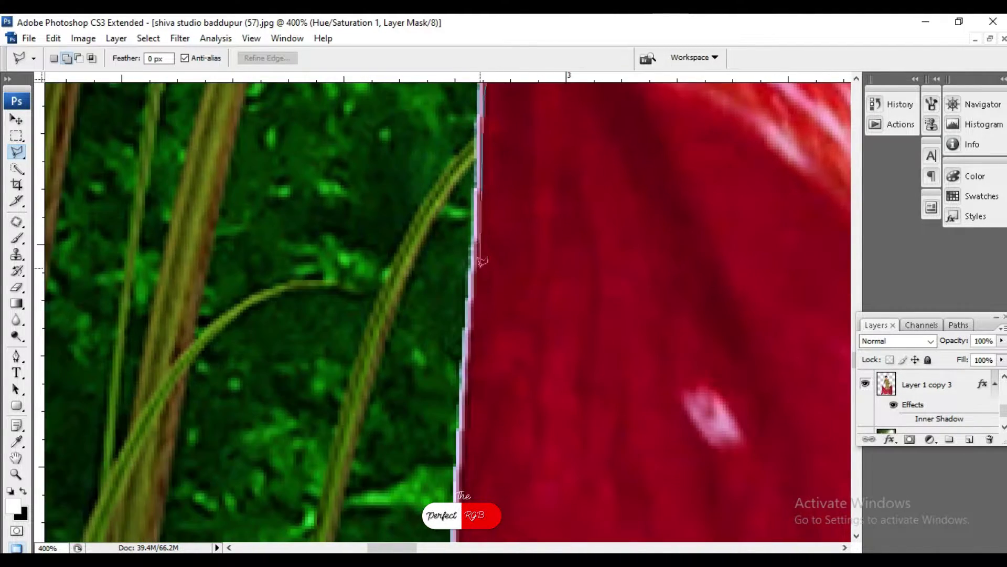
pyautogui.scroll(-2, 462, 346)
pyautogui.scroll(-2, 435, 330)
pyautogui.scroll(-2, 409, 314)
pyautogui.scroll(-2, 400, 311)
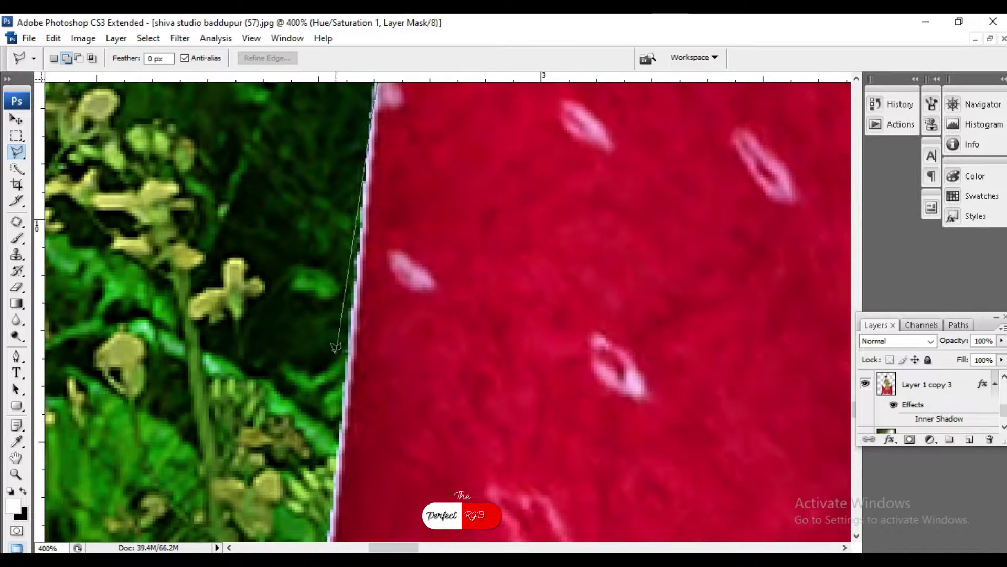
pyautogui.scroll(-2, 378, 336)
pyautogui.scroll(-2, 357, 362)
pyautogui.scroll(-2, 336, 383)
pyautogui.scroll(-2, 325, 388)
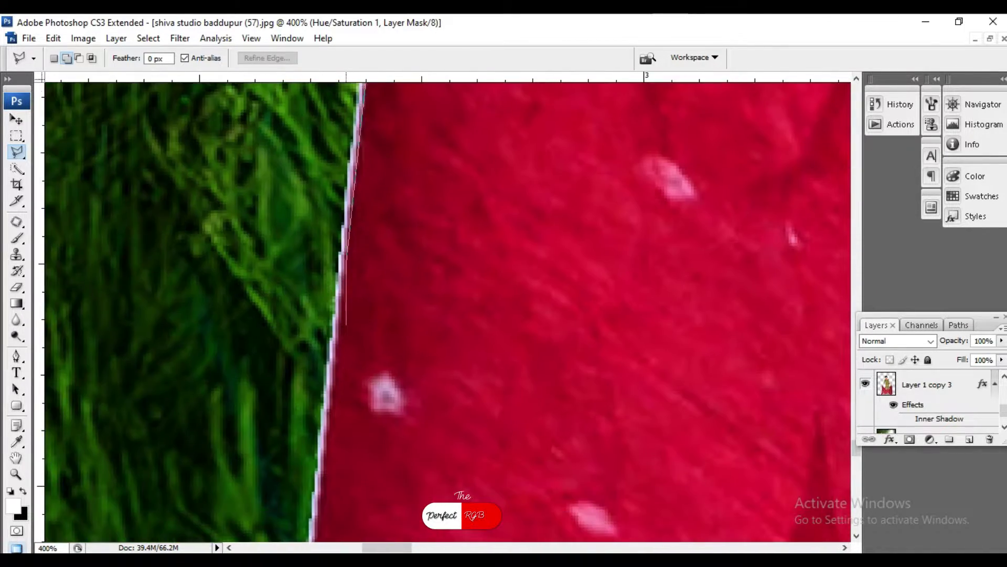
pyautogui.scroll(-2, 341, 367)
pyautogui.scroll(-2, 362, 336)
pyautogui.scroll(-2, 383, 305)
pyautogui.scroll(-2, 391, 296)
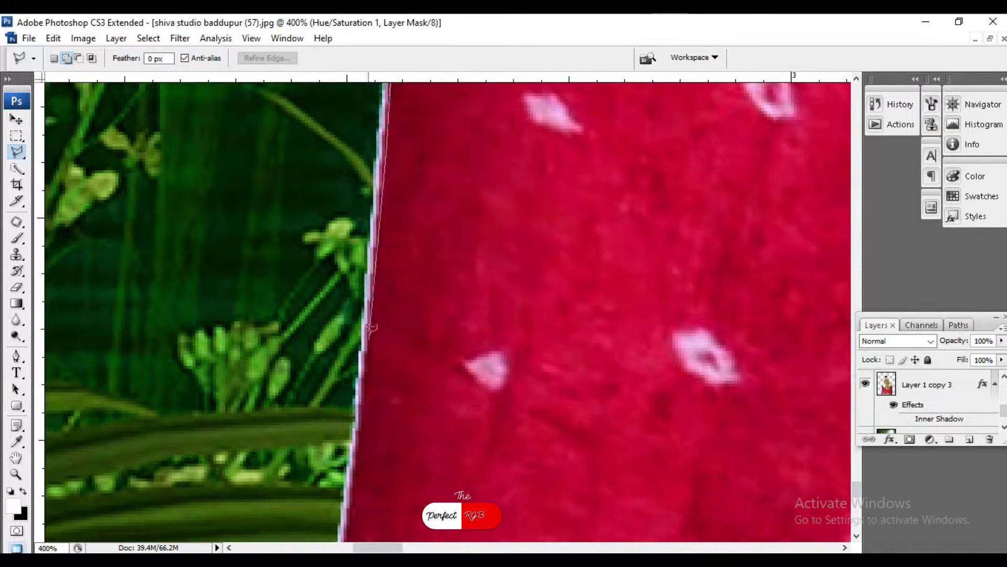
pyautogui.scroll(-2, 396, 301)
pyautogui.scroll(-2, 402, 307)
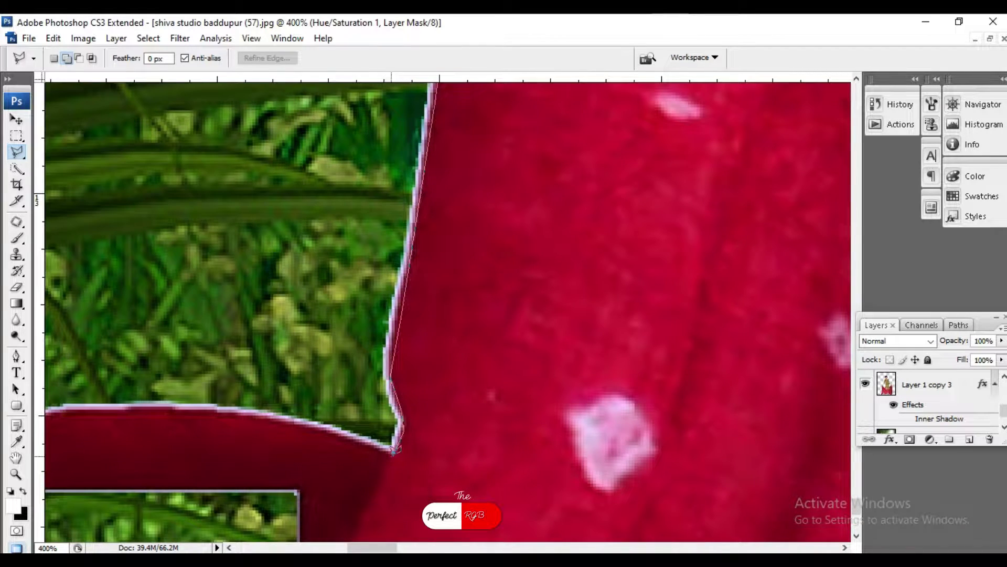
# Place Polygonal Lasso points at the red dupatta's corner and along its curve.
pyautogui.click(394, 450)
pyautogui.scroll(-2, 394, 449)
pyautogui.hscroll(-3, 472, 367)
pyautogui.scroll(-2, 161, 329)
pyautogui.hscroll(-3, 161, 329)
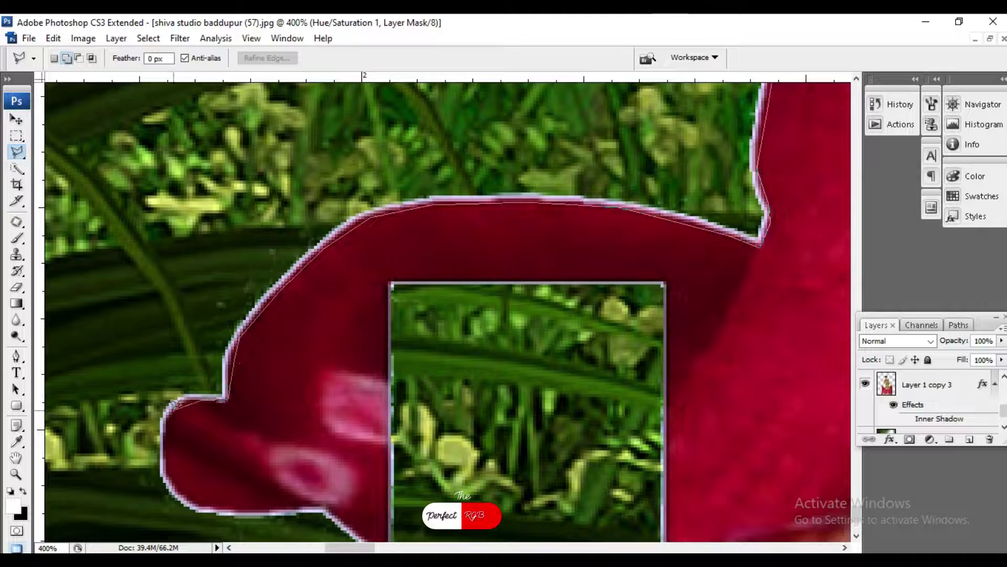
pyautogui.click(324, 503)
pyautogui.scroll(-3, 325, 498)
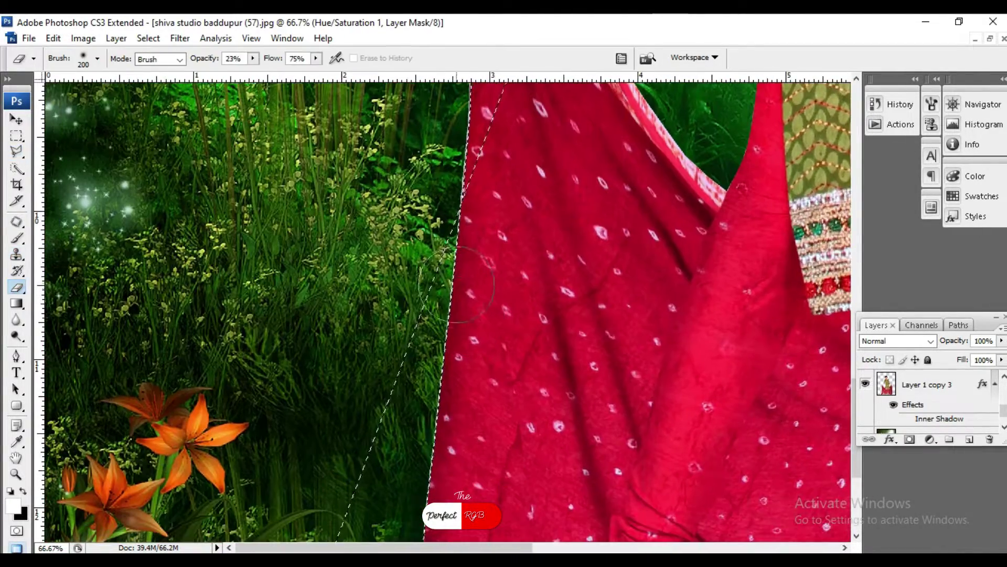
# Set the Eraser to 100% opacity and flow, then pan along the red dupatta's edge.
pyautogui.press('0')
pyautogui.hotkey('shift', '0')
pyautogui.scroll(-3, 457, 285)
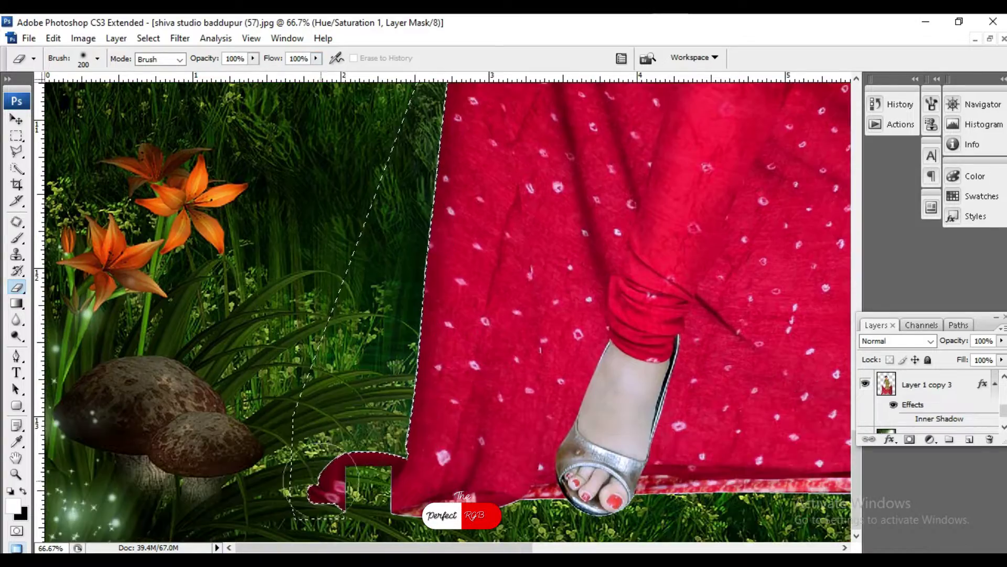
pyautogui.hotkey('ctrl', '+')
pyautogui.hotkey('ctrl', '+')
pyautogui.hotkey('ctrl', '+')
pyautogui.hotkey('ctrl', '-')
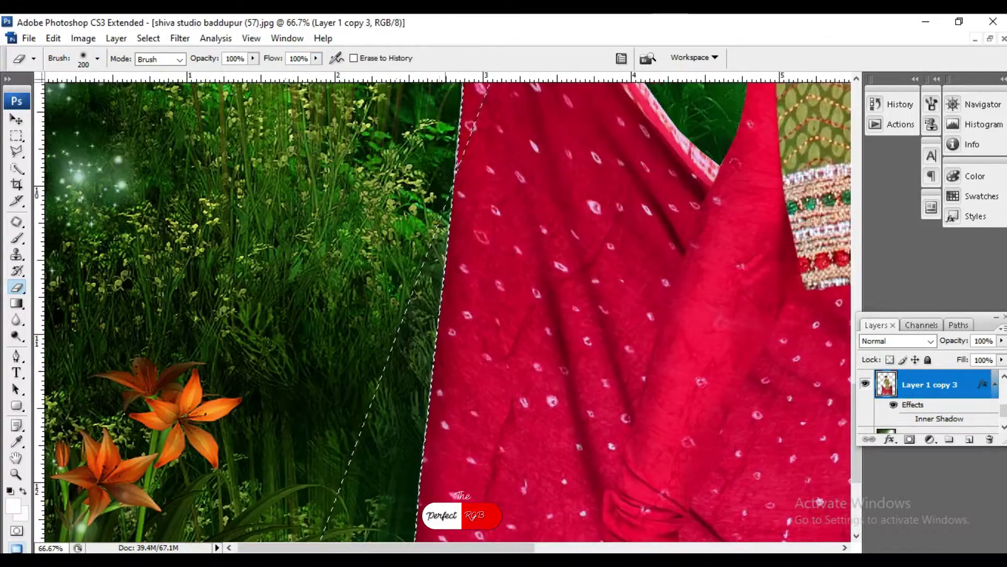
pyautogui.scroll(-3, 446, 309)
pyautogui.scroll(-10, 355, 346)
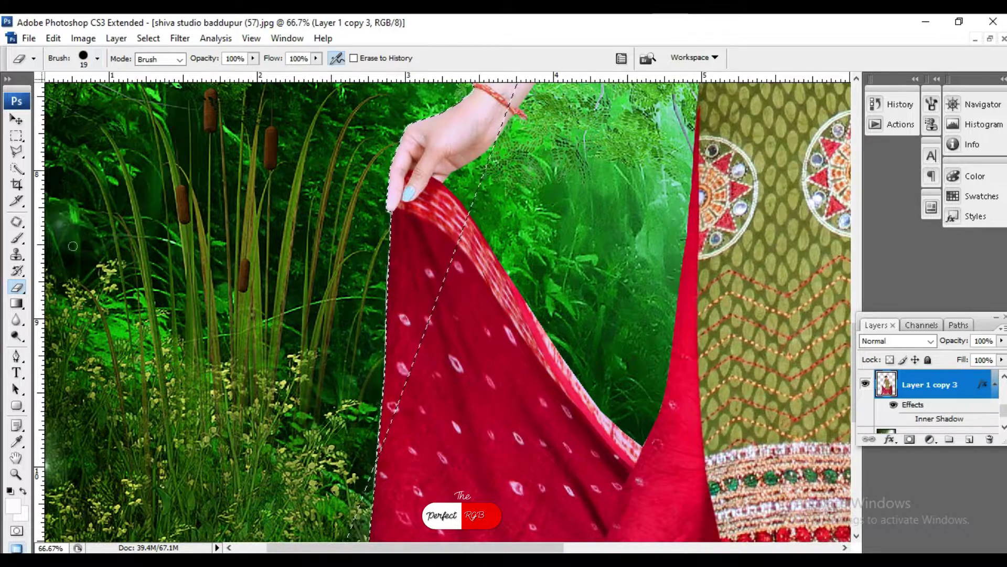
pyautogui.scroll(3, 388, 223)
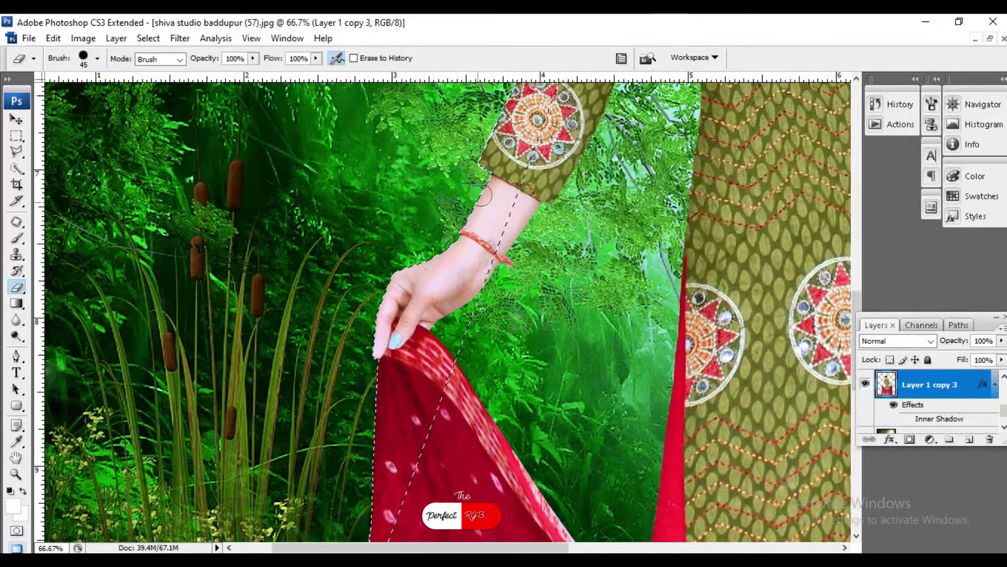
pyautogui.scroll(3, 388, 222)
pyautogui.hscroll(2, 388, 223)
pyautogui.scroll(3, 496, 269)
pyautogui.scroll(3, 496, 269)
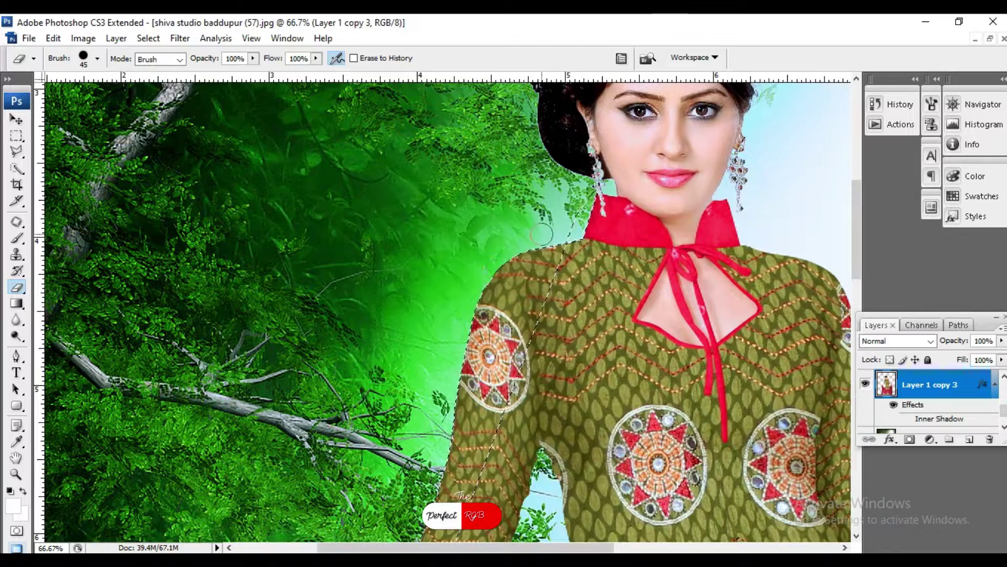
pyautogui.scroll(-10, 577, 230)
pyautogui.hscroll(2, 577, 231)
pyautogui.scroll(-5, 446, 309)
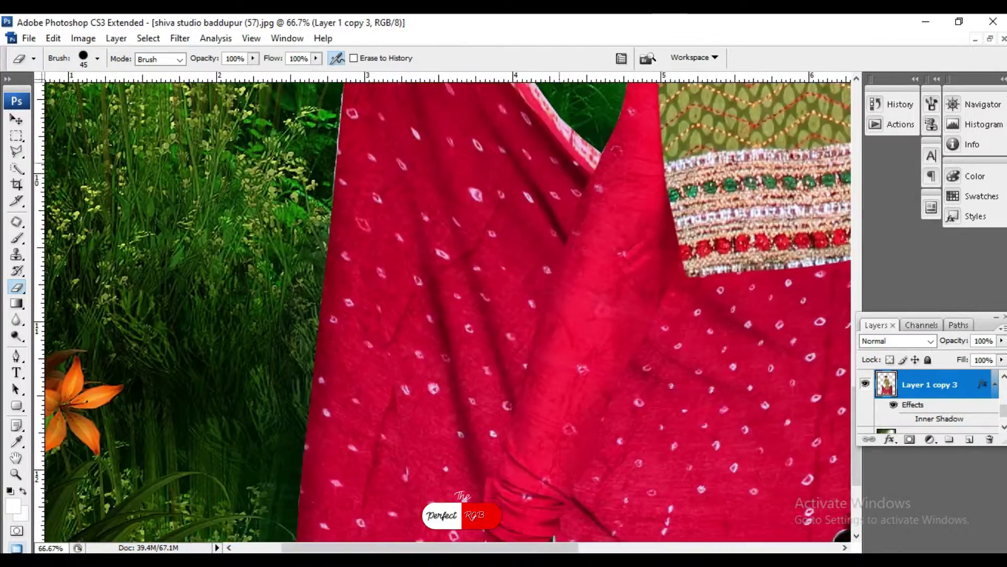
# Start a Polygonal Lasso outline, zoomed in close on the earring and neck.
pyautogui.press('l')
pyautogui.hotkey('ctrl', '+')
pyautogui.hotkey('ctrl', '+')
pyautogui.click(192, 291)
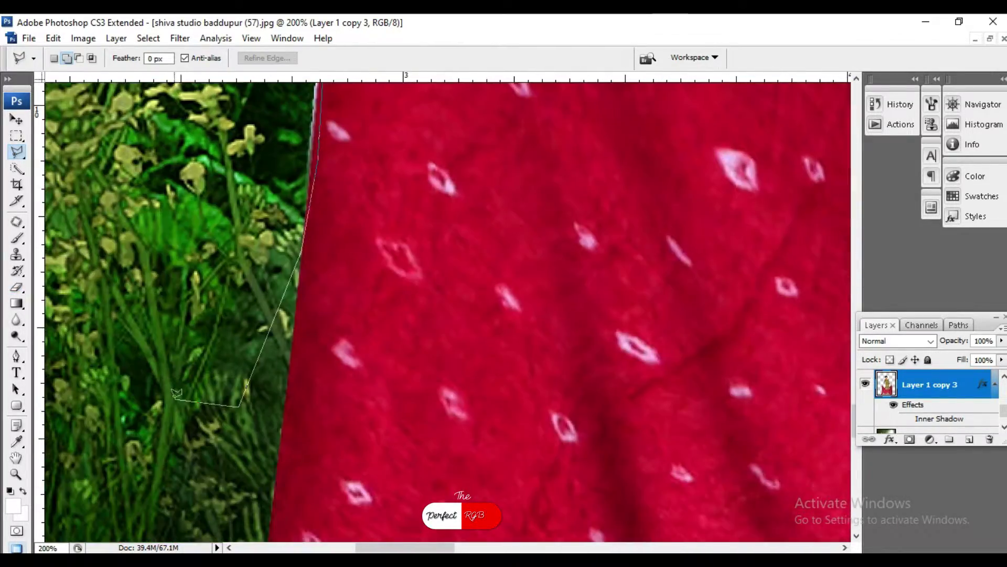
pyautogui.scroll(10, 446, 309)
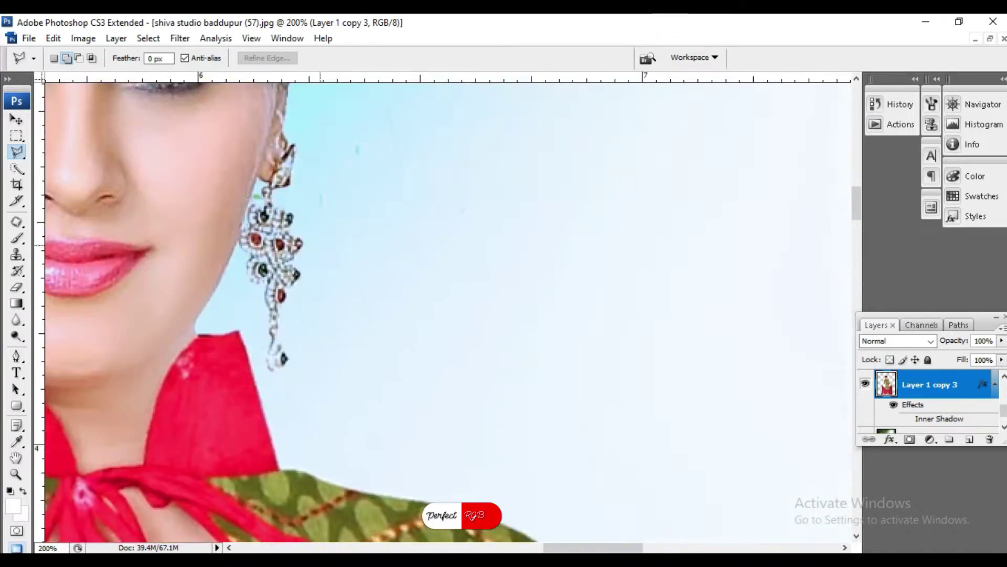
pyautogui.scroll(10, 446, 310)
pyautogui.scroll(-3, 446, 310)
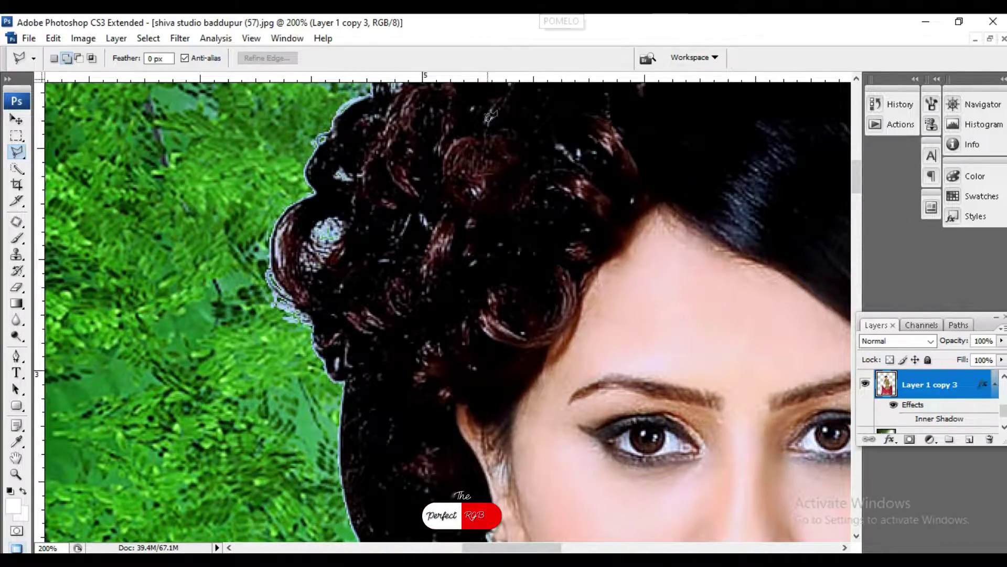
pyautogui.scroll(-5, 491, 115)
pyautogui.hotkey('ctrl', '+')
pyautogui.hotkey('ctrl', '+')
pyautogui.hotkey('ctrl', '+')
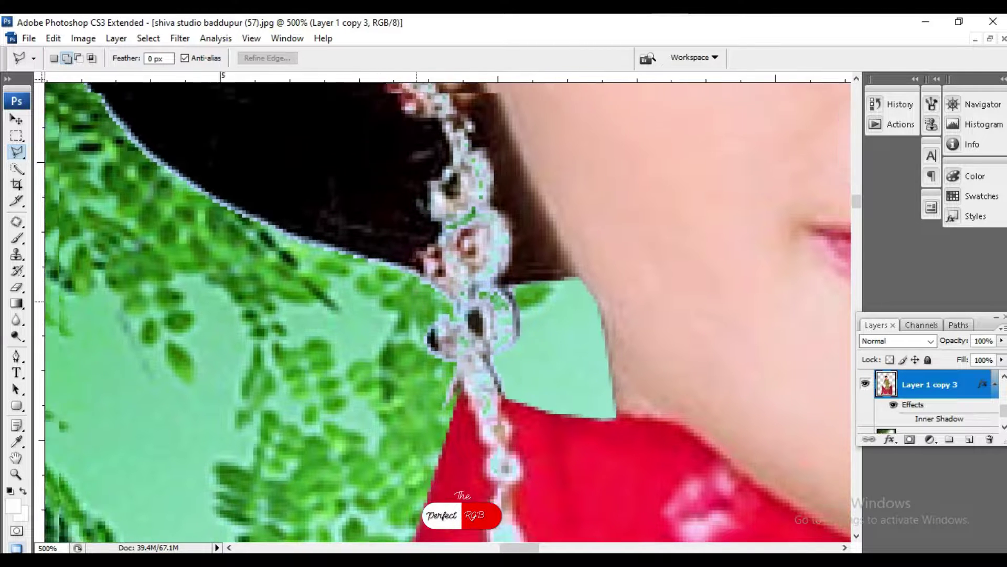
# Trace the forest strip along the hair edge from neck to crown and close the selection.
pyautogui.moveTo(469, 345); pyautogui.dragTo(757, 545)
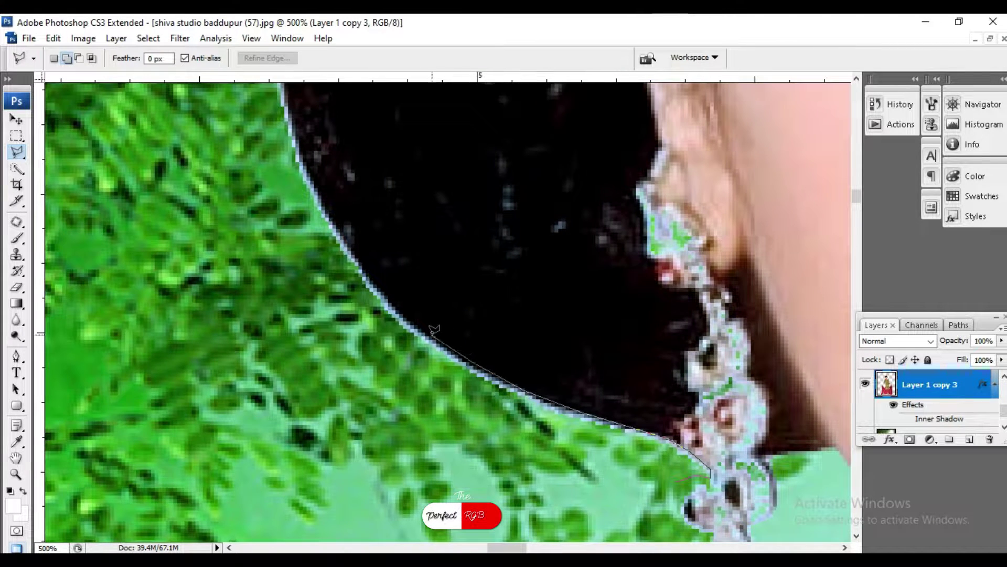
pyautogui.moveTo(433, 329); pyautogui.dragTo(524, 472)
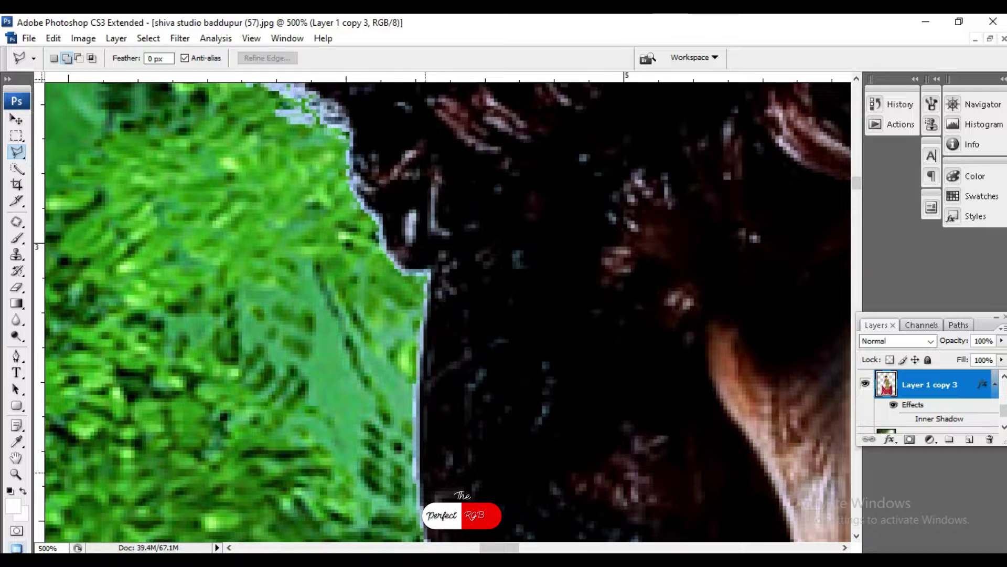
pyautogui.moveTo(368, 210)
pyautogui.mouseDown()
pyautogui.moveTo(444, 327)
pyautogui.moveTo(420, 370)
pyautogui.mouseUp()
pyautogui.moveTo(433, 221); pyautogui.dragTo(450, 286)
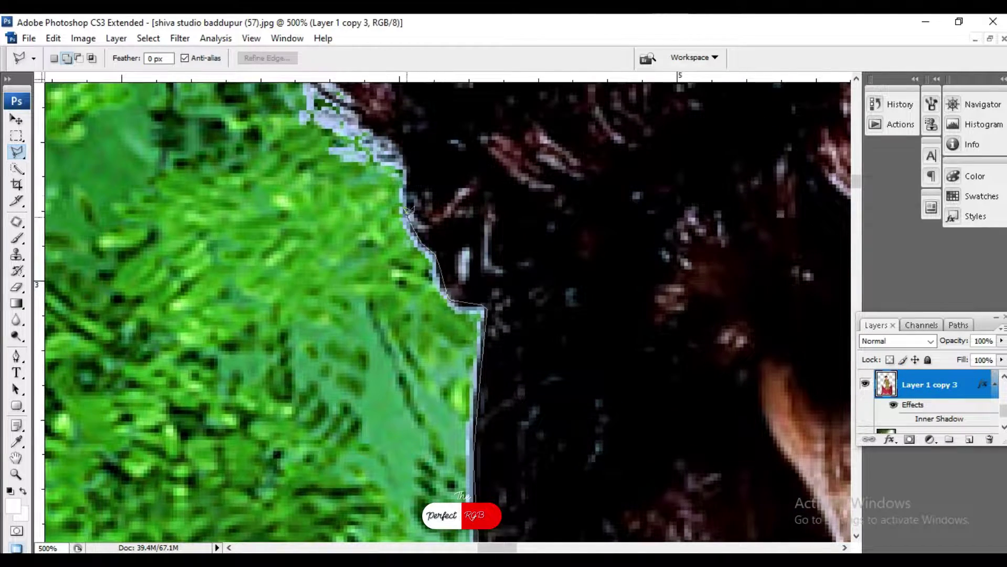
pyautogui.moveTo(408, 210)
pyautogui.mouseDown()
pyautogui.moveTo(368, 200)
pyautogui.moveTo(446, 262)
pyautogui.moveTo(419, 368)
pyautogui.mouseUp()
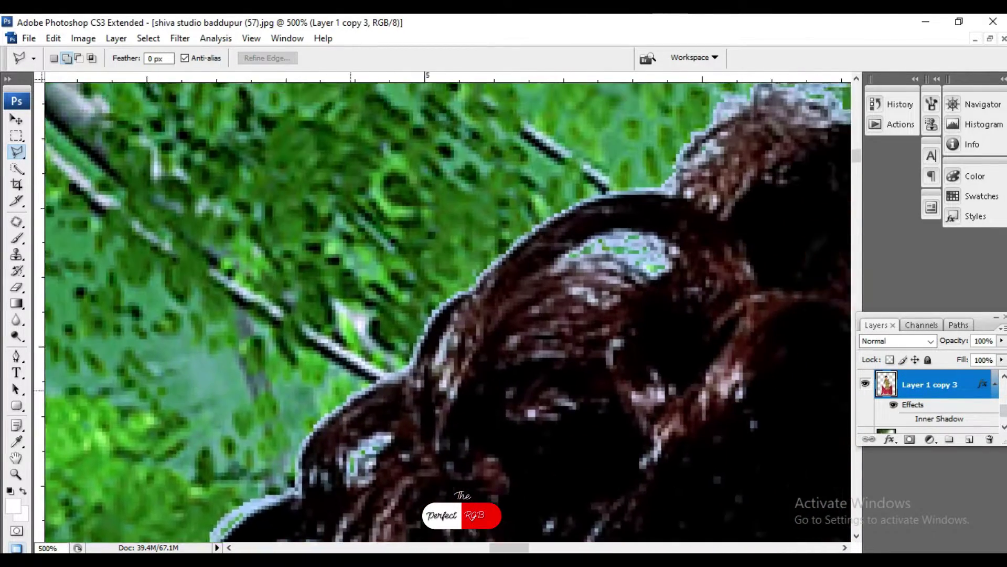
pyautogui.moveTo(650, 95); pyautogui.dragTo(613, 178)
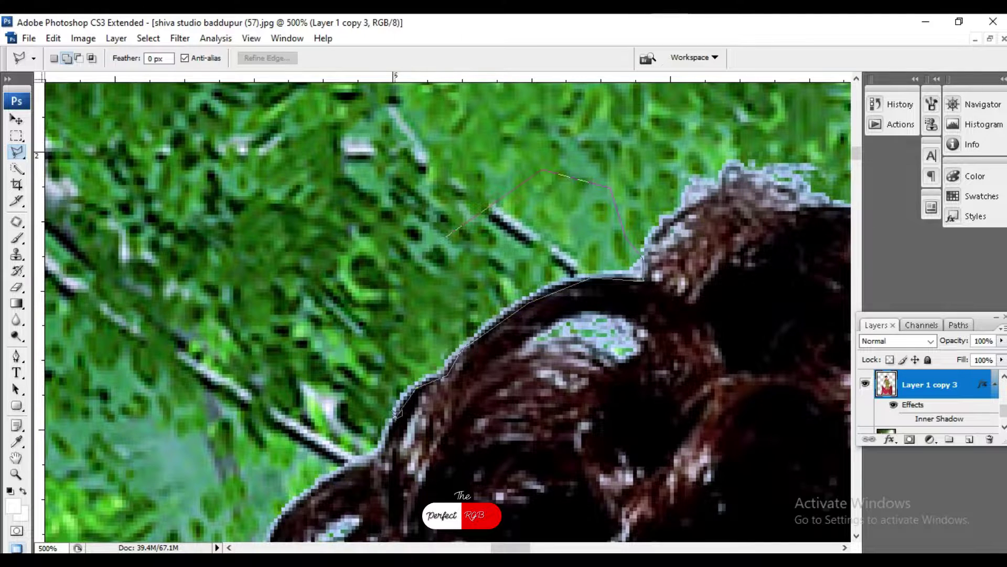
pyautogui.moveTo(397, 413); pyautogui.dragTo(531, 305)
pyautogui.moveTo(422, 425); pyautogui.dragTo(612, 182)
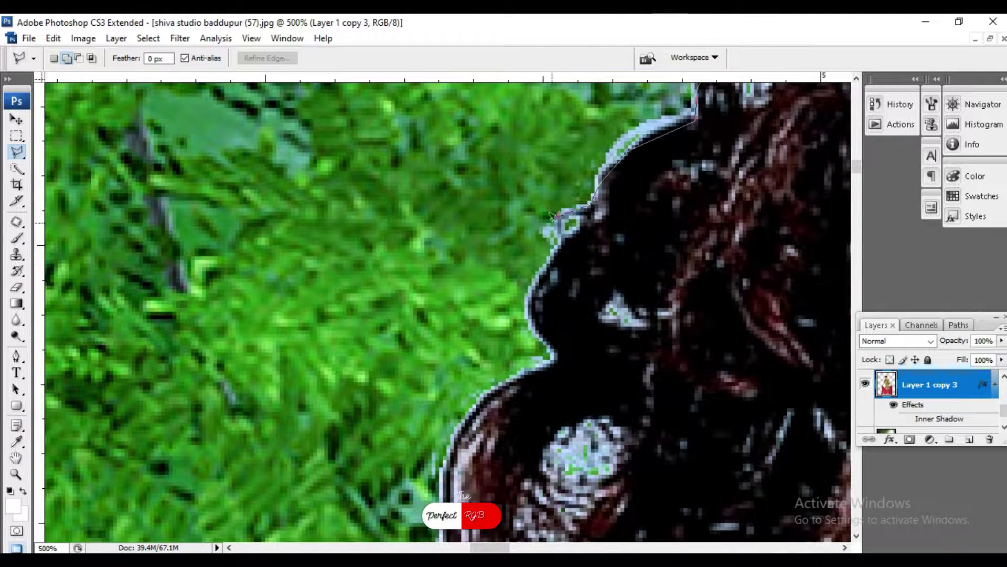
pyautogui.moveTo(477, 394); pyautogui.dragTo(567, 211)
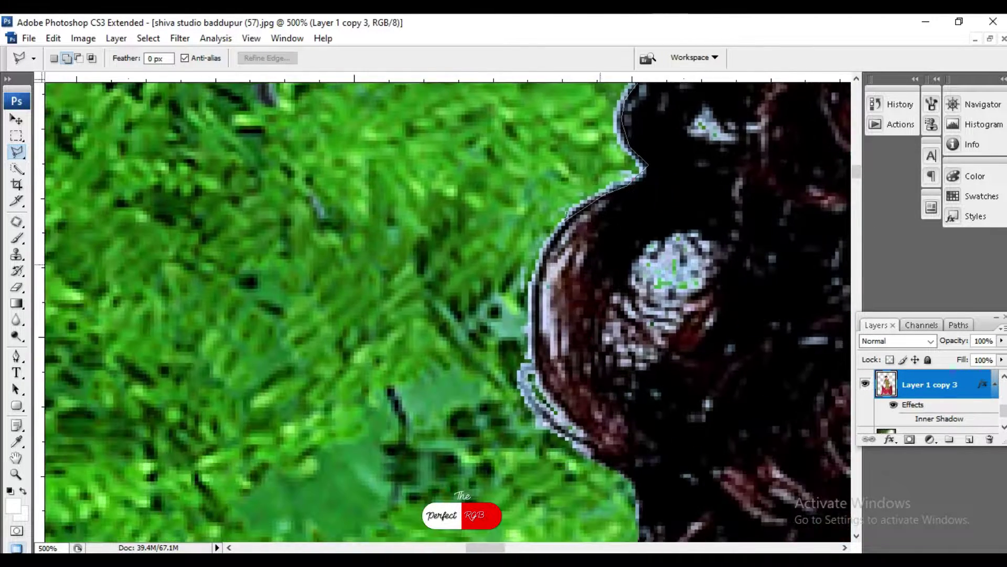
pyautogui.doubleClick(582, 420)
pyautogui.moveTo(524, 315); pyautogui.dragTo(524, 371)
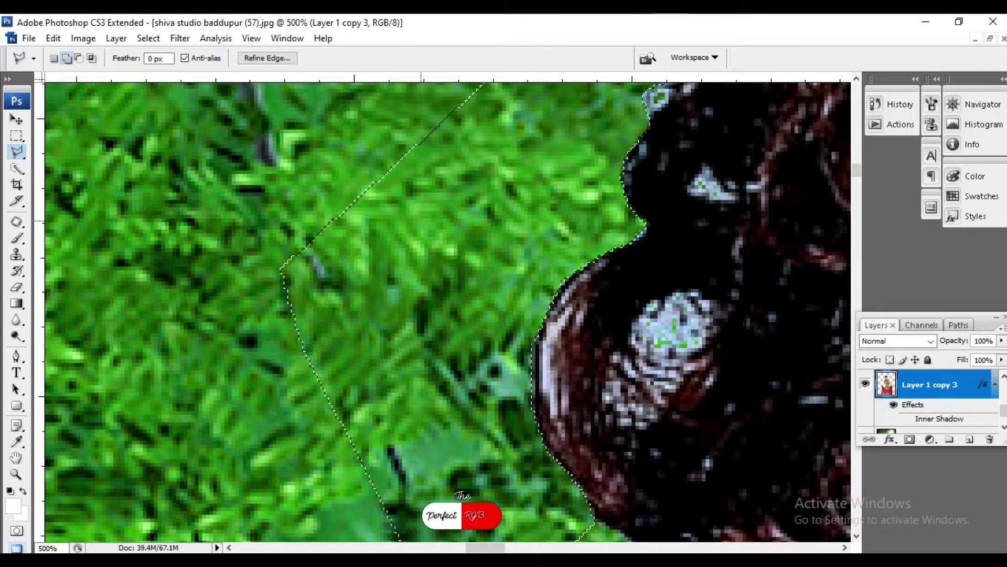
pyautogui.moveTo(499, 262); pyautogui.dragTo(296, 318)
# Erase the pale fringe along the hair edge with the Eraser, then view the whole figure.
pyautogui.press('e')
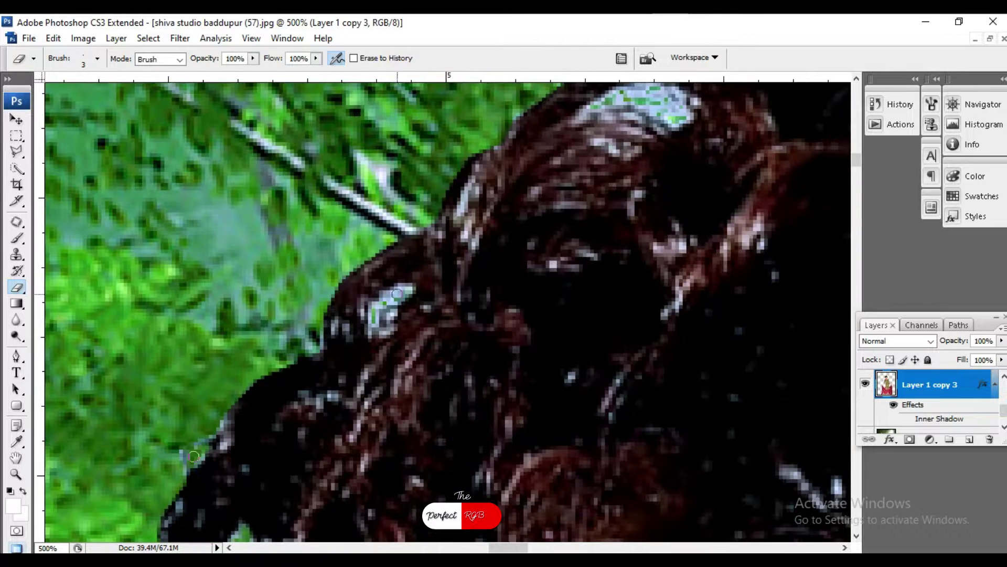
pyautogui.moveTo(445, 146); pyautogui.dragTo(340, 330)
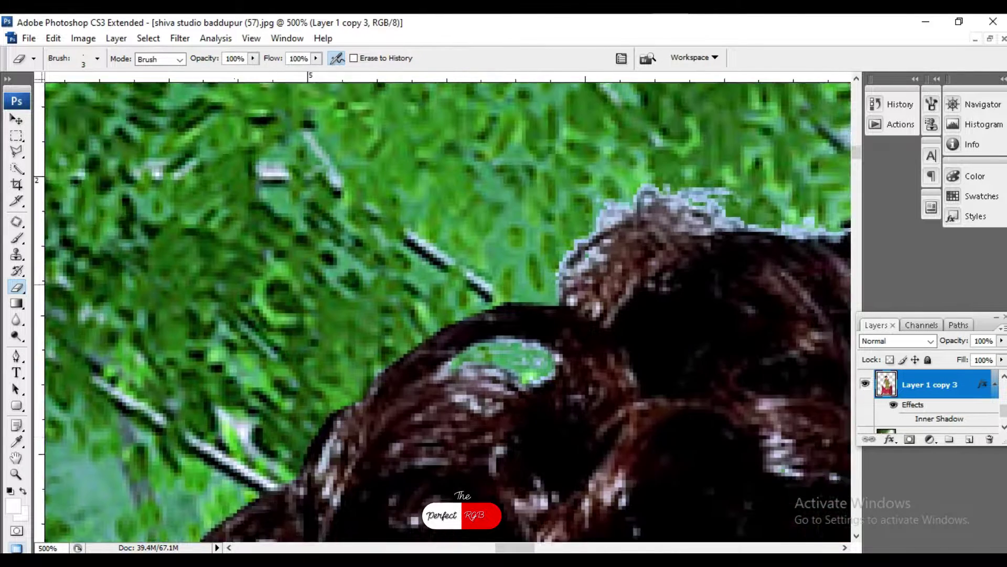
pyautogui.moveTo(594, 210); pyautogui.dragTo(444, 398)
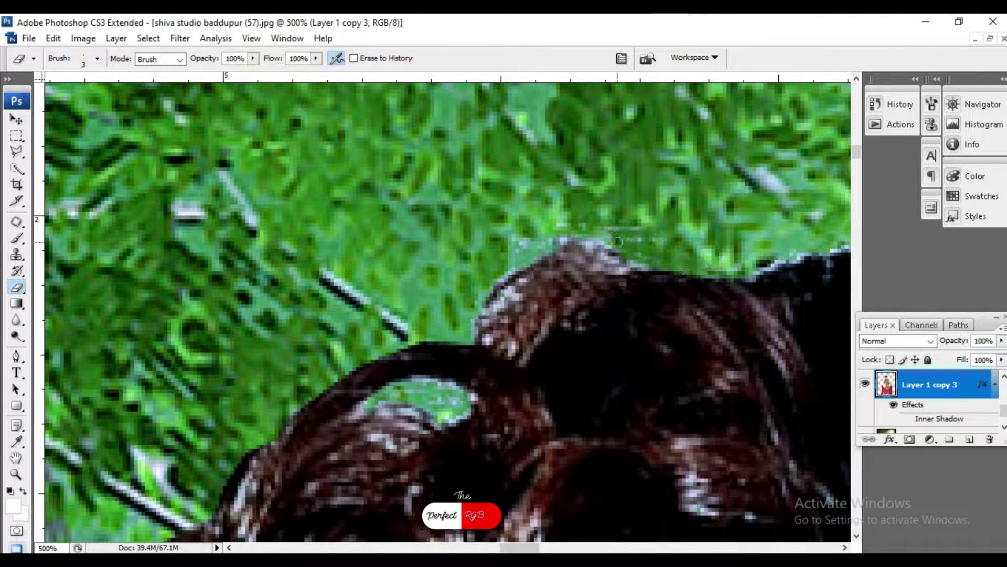
pyautogui.moveTo(432, 399); pyautogui.dragTo(377, 455)
pyautogui.moveTo(158, 321)
pyautogui.mouseDown()
pyautogui.moveTo(557, 337)
pyautogui.moveTo(341, 267)
pyautogui.moveTo(353, 247)
pyautogui.moveTo(311, 230)
pyautogui.moveTo(333, 119)
pyautogui.mouseUp()
pyautogui.press(']')
pyautogui.press(']')
pyautogui.press(']')
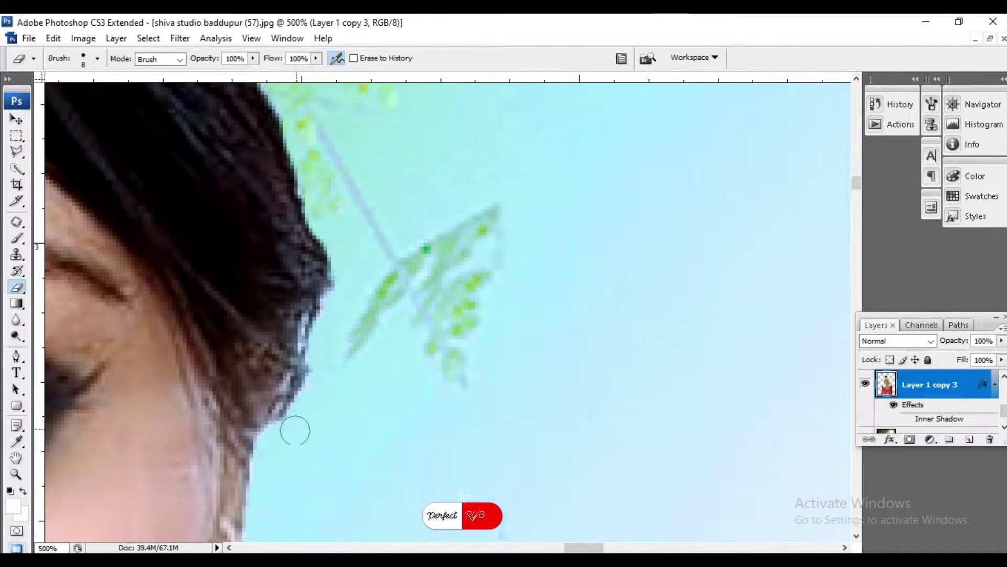
pyautogui.hotkey('ctrl', '0')
pyautogui.hotkey('ctrl', '+')
pyautogui.hotkey('ctrl', '+')
pyautogui.hotkey('ctrl', '+')
pyautogui.hotkey('ctrl', '+')
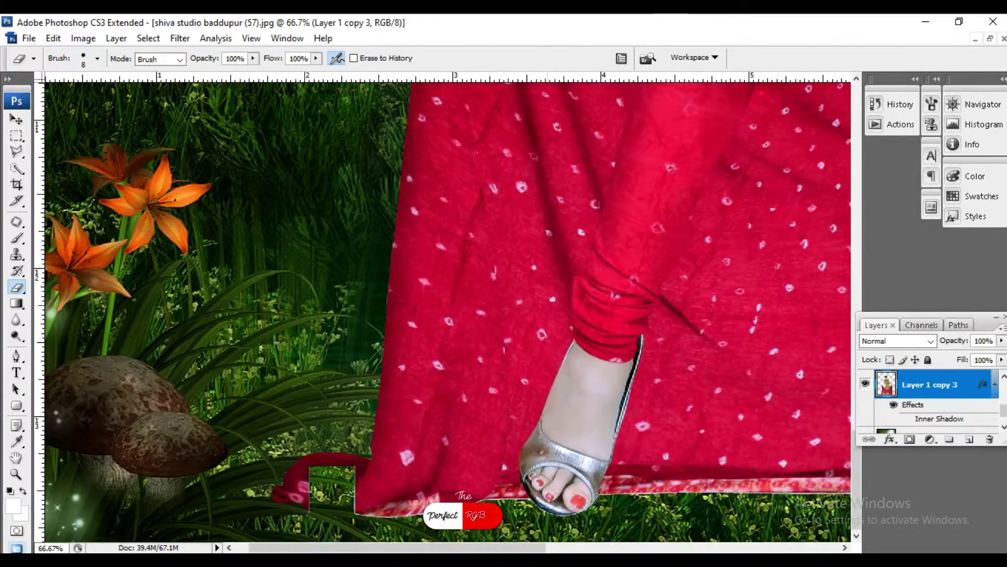
pyautogui.hotkey('ctrl', '+')
pyautogui.hotkey('ctrl', '+')
# Begin a Polygonal Lasso outline at the dupatta hem, past the arm and finger.
pyautogui.press('l')
pyautogui.click(187, 475)
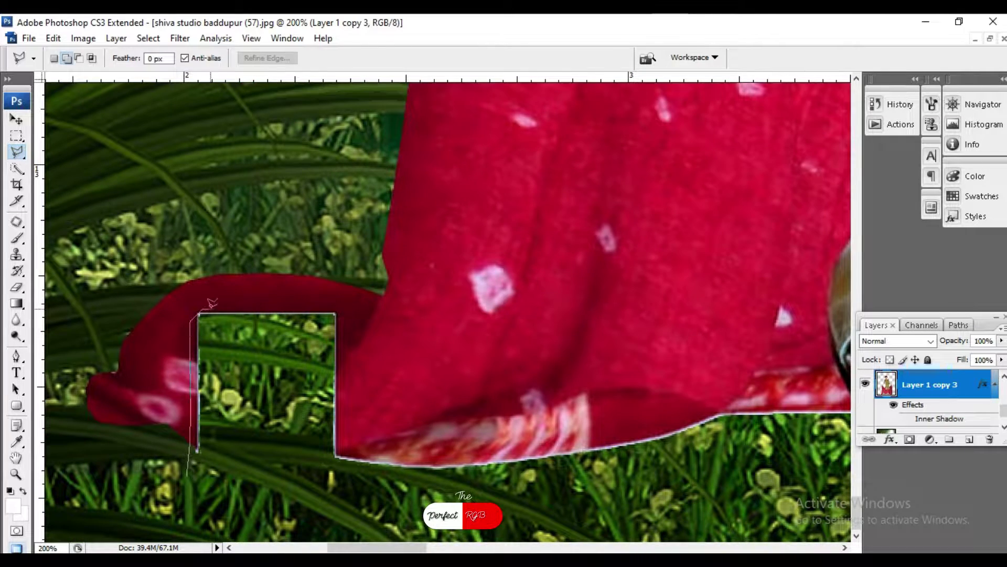
pyautogui.moveTo(473, 262); pyautogui.dragTo(263, 262)
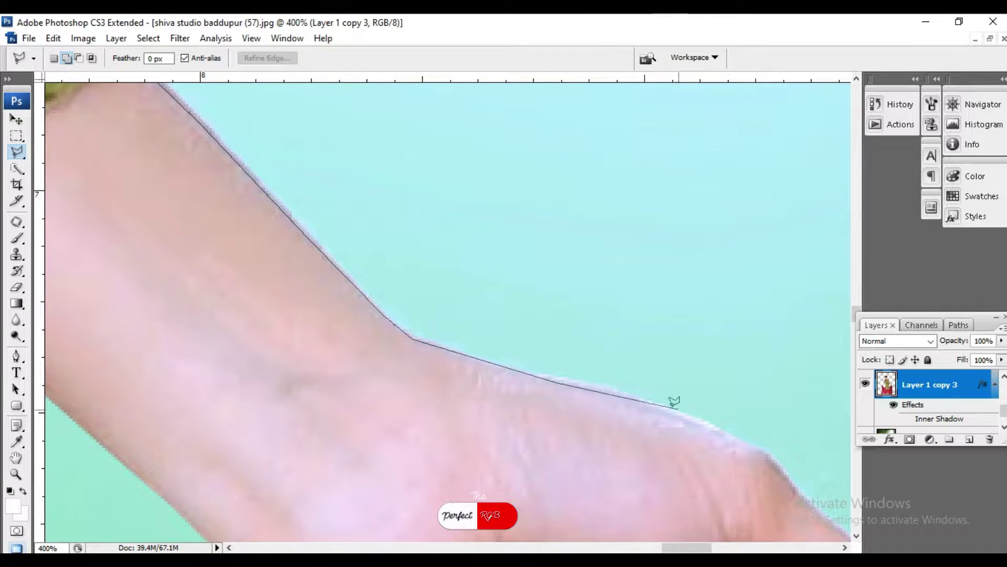
pyautogui.click(673, 406)
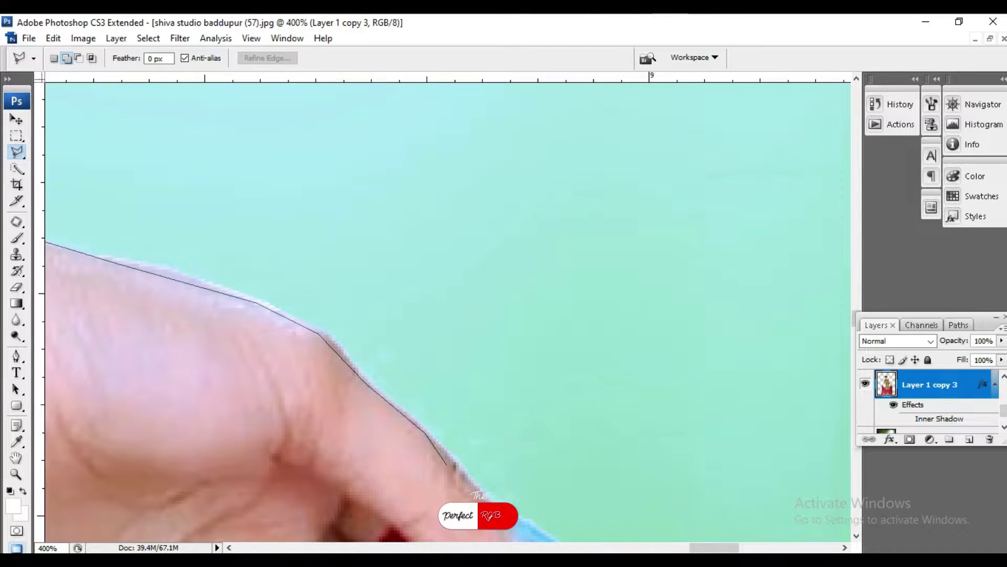
pyautogui.click(341, 286)
pyautogui.click(418, 337)
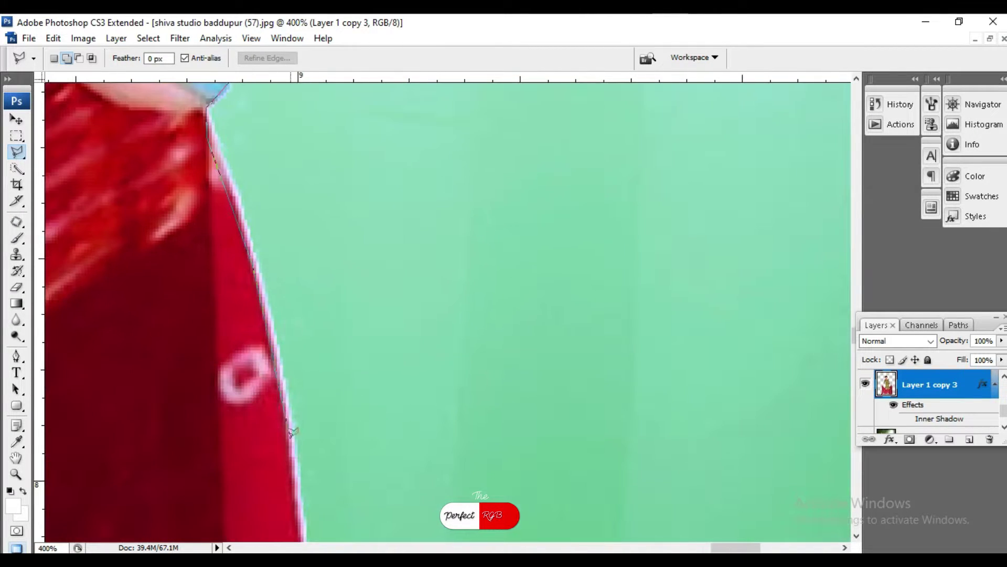
# Continue the outline down the red dupatta edge, close the selection, and zoom out.
pyautogui.scroll(-3, 337, 160)
pyautogui.scroll(-3, 335, 189)
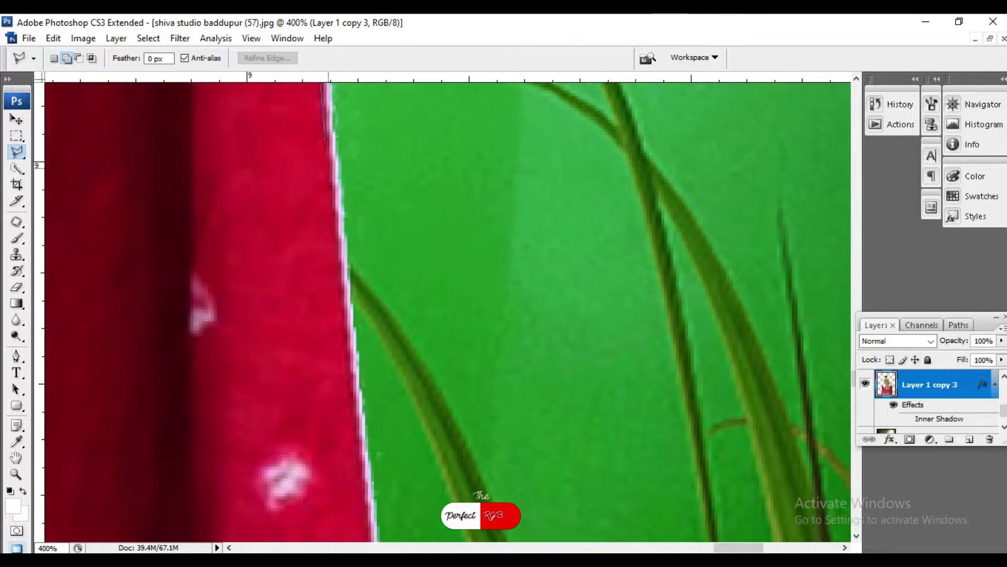
pyautogui.scroll(-3, 333, 221)
pyautogui.scroll(-3, 332, 249)
pyautogui.scroll(-2, 331, 249)
pyautogui.scroll(-3, 296, 128)
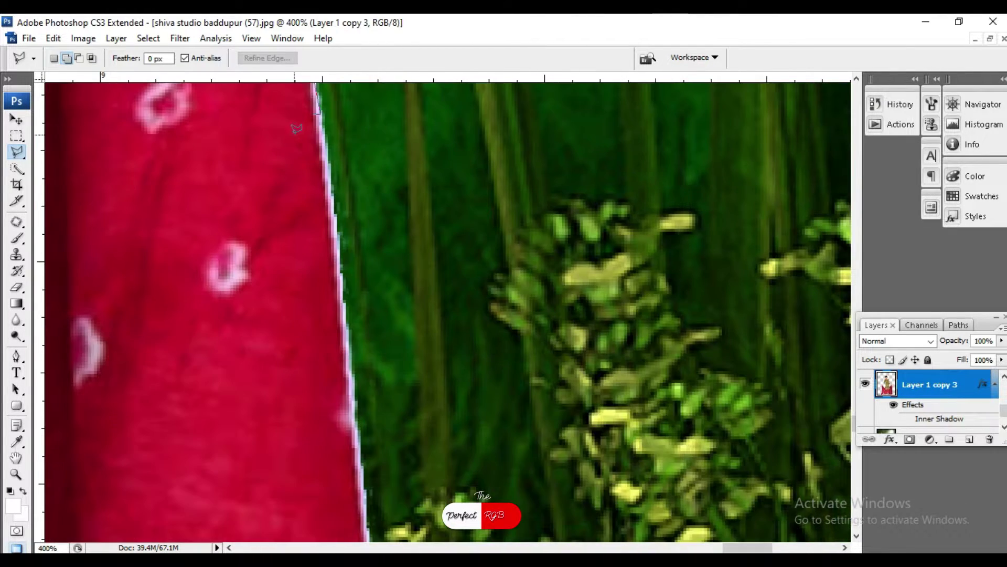
pyautogui.scroll(-2, 317, 241)
pyautogui.scroll(-2, 341, 250)
pyautogui.scroll(-2, 367, 257)
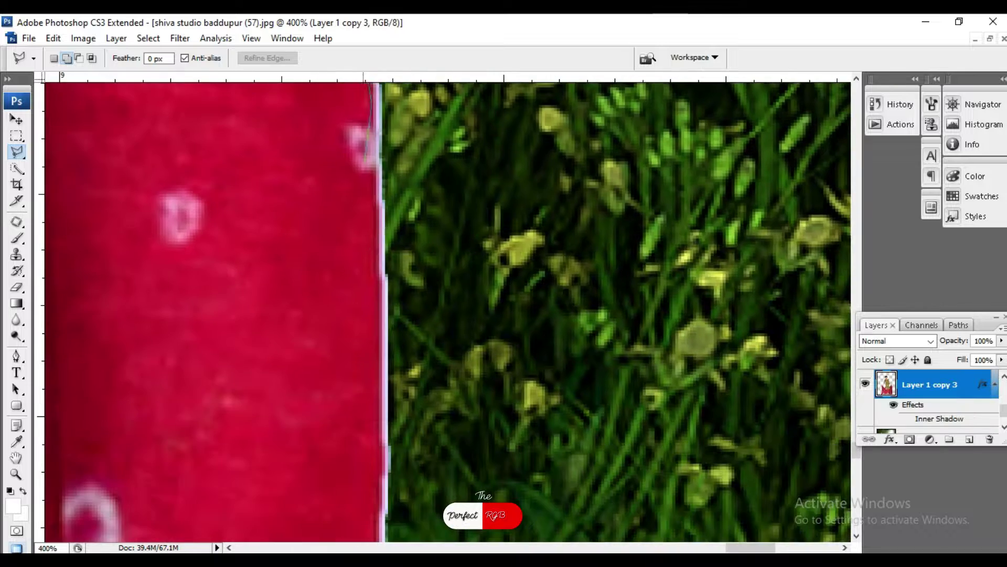
pyautogui.scroll(-2, 411, 267)
pyautogui.scroll(-3, 370, 197)
pyautogui.scroll(-3, 352, 402)
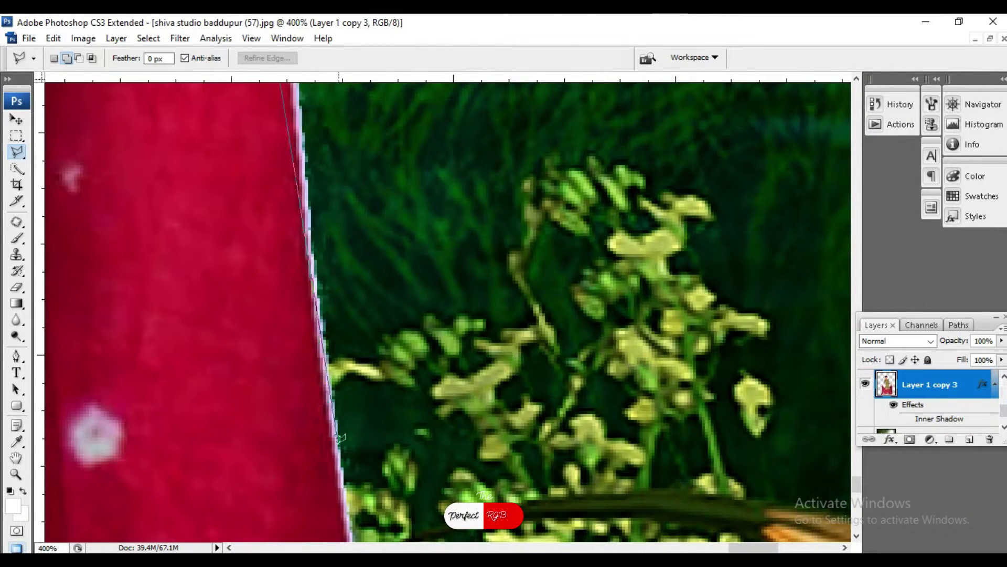
pyautogui.scroll(-2, 314, 357)
pyautogui.scroll(-2, 299, 349)
pyautogui.scroll(-3, 293, 535)
pyautogui.click(326, 304)
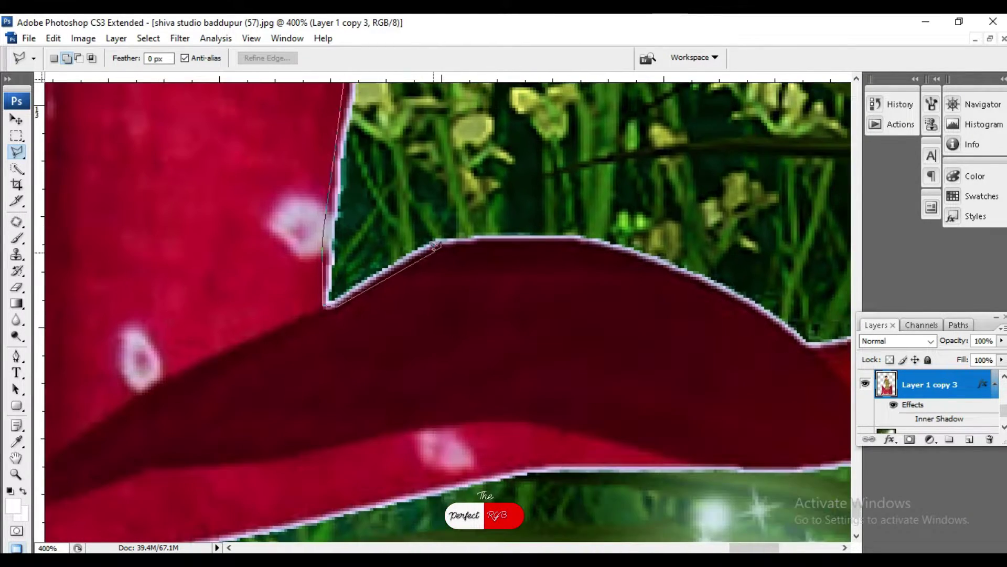
pyautogui.moveTo(651, 280); pyautogui.dragTo(240, 319)
pyautogui.click(342, 352)
pyautogui.click(388, 386)
pyautogui.doubleClick(676, 372)
pyautogui.hotkey('ctrl', '-')
pyautogui.hotkey('ctrl', '-')
pyautogui.hotkey('ctrl', '-')
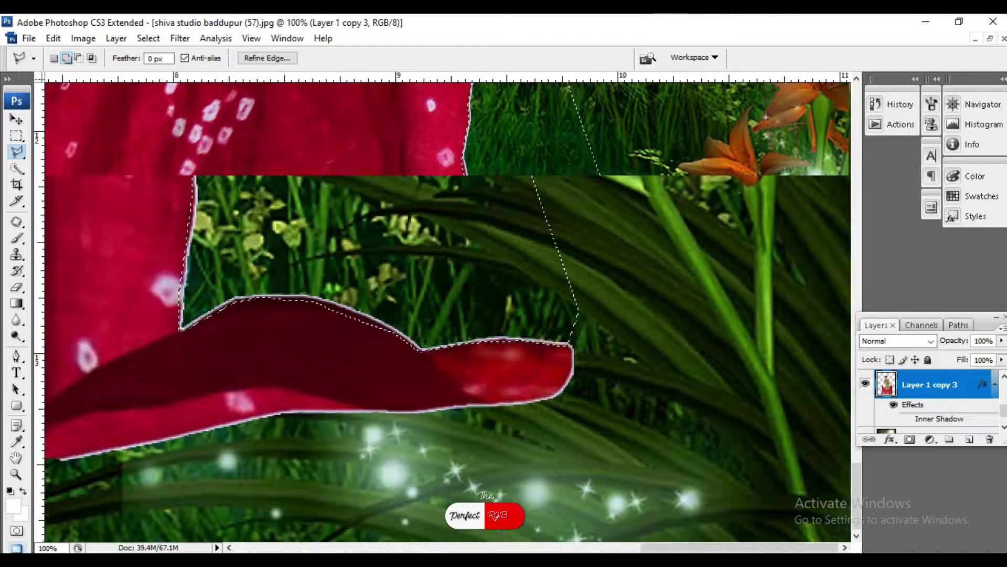
pyautogui.hotkey('ctrl', '-')
pyautogui.hotkey('ctrl', '-')
pyautogui.hotkey('ctrl', '-')
# Add a black mask to Background copy and paint with a 300 px brush to reveal the trees.
pyautogui.hotkey('ctrl', '+')
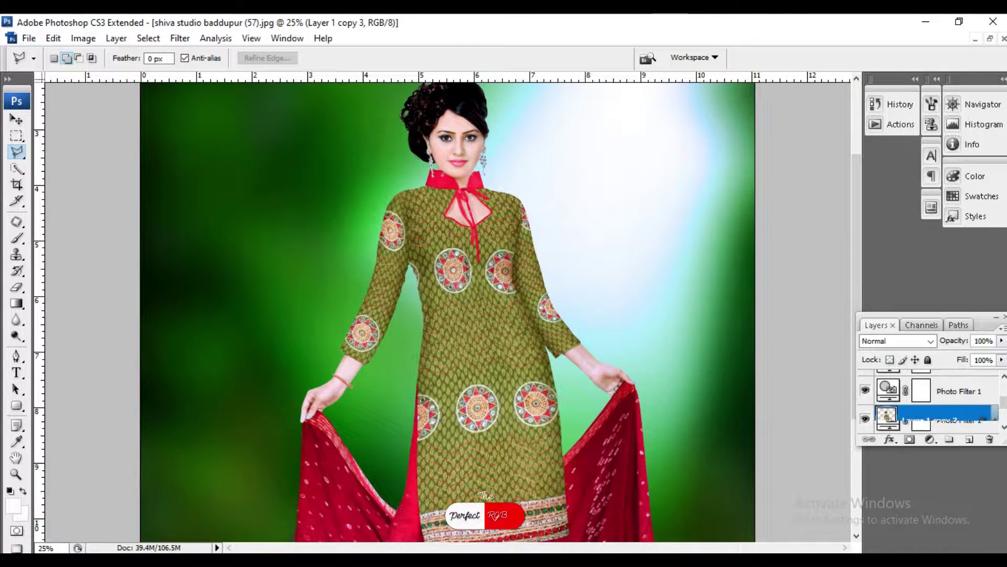
pyautogui.hotkey('ctrl', '+')
pyautogui.hotkey('ctrl', '+')
pyautogui.keyDown('alt'); pyautogui.click(910, 439); pyautogui.keyUp('alt')
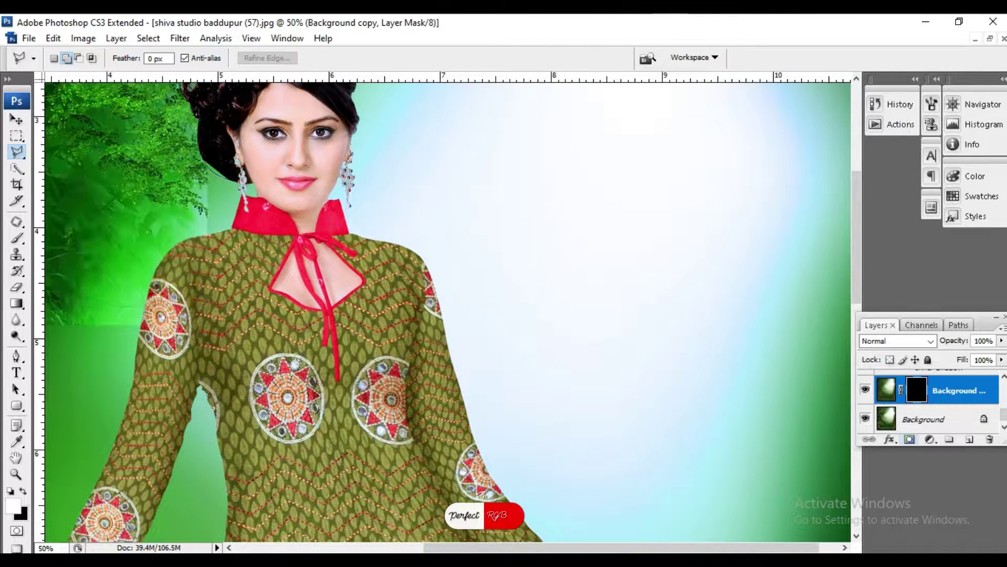
pyautogui.hotkey('ctrl', '-')
pyautogui.press('b')
pyautogui.press('[')
pyautogui.press('[')
pyautogui.press('[')
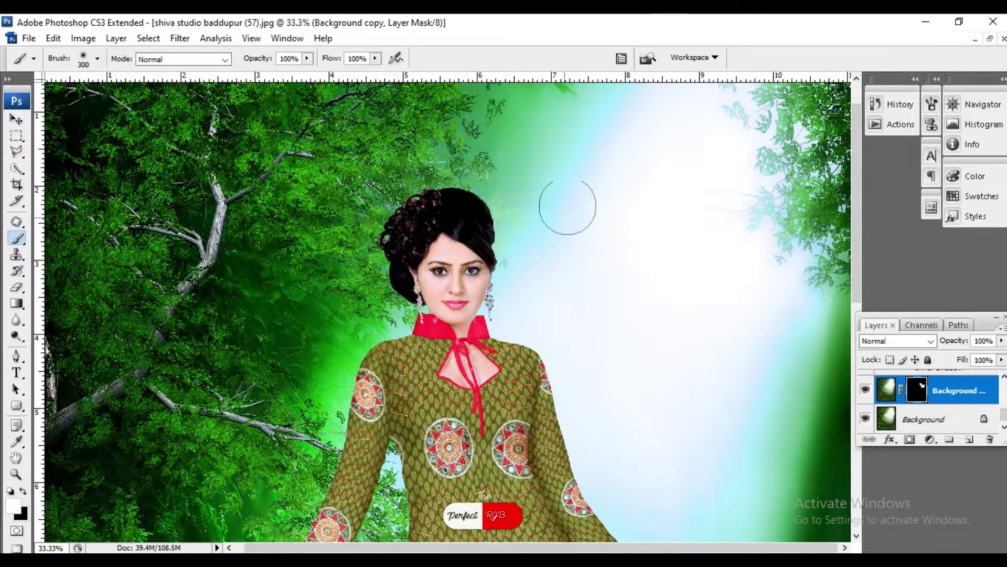
pyautogui.hotkey('ctrl', '-')
pyautogui.moveTo(582, 139); pyautogui.dragTo(585, 147)
pyautogui.hotkey('ctrl', '-')
pyautogui.hotkey('ctrl', '+')
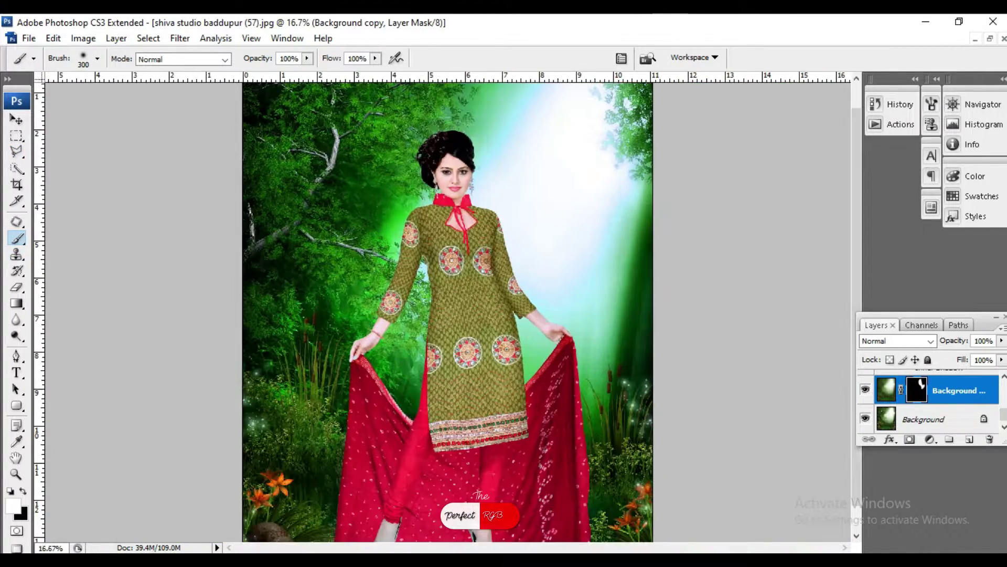
pyautogui.hotkey('ctrl', '-')
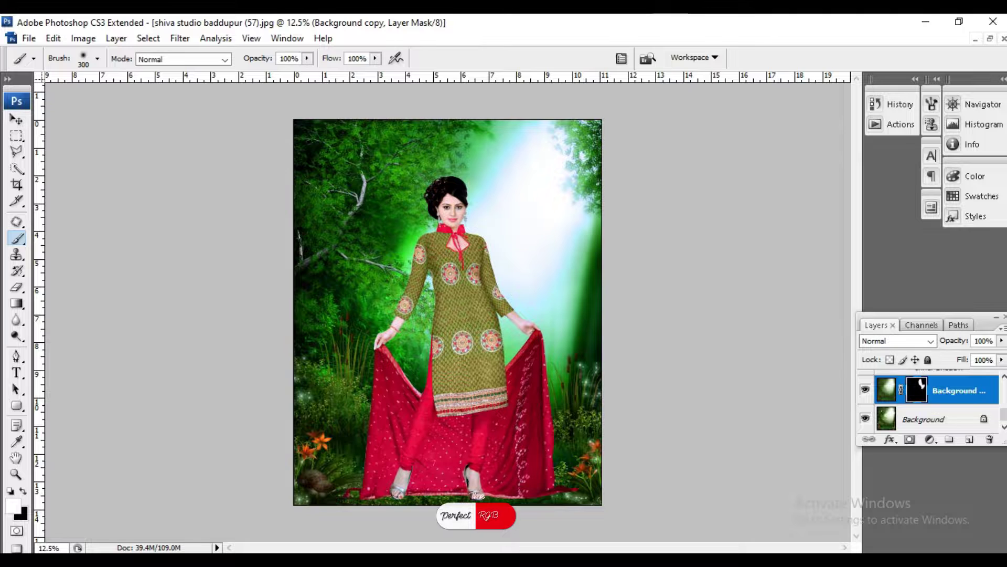
# Merge the visible layers and duplicate the result as Layer 1.
pyautogui.rightClick(924, 419)
pyautogui.press('Escape')
pyautogui.hotkey('ctrl', 'shift', 'e')
pyautogui.hotkey('ctrl', 'j')
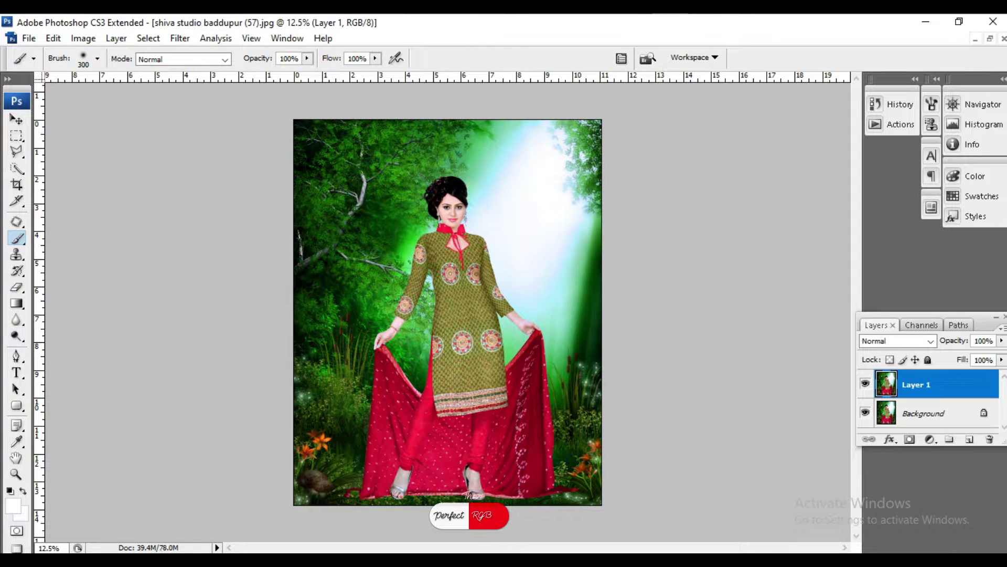
# Apply a Gaussian Blur and mask to Layer 1, then undo the accidental inversion and edits.
pyautogui.click(180, 38)
pyautogui.click(378, 233)
pyautogui.hotkey('ctrl', '+')
pyautogui.hotkey('ctrl', '+')
pyautogui.hotkey('ctrl', '+')
pyautogui.press('Return')
pyautogui.hotkey('ctrl', 'i')
pyautogui.click(910, 439)
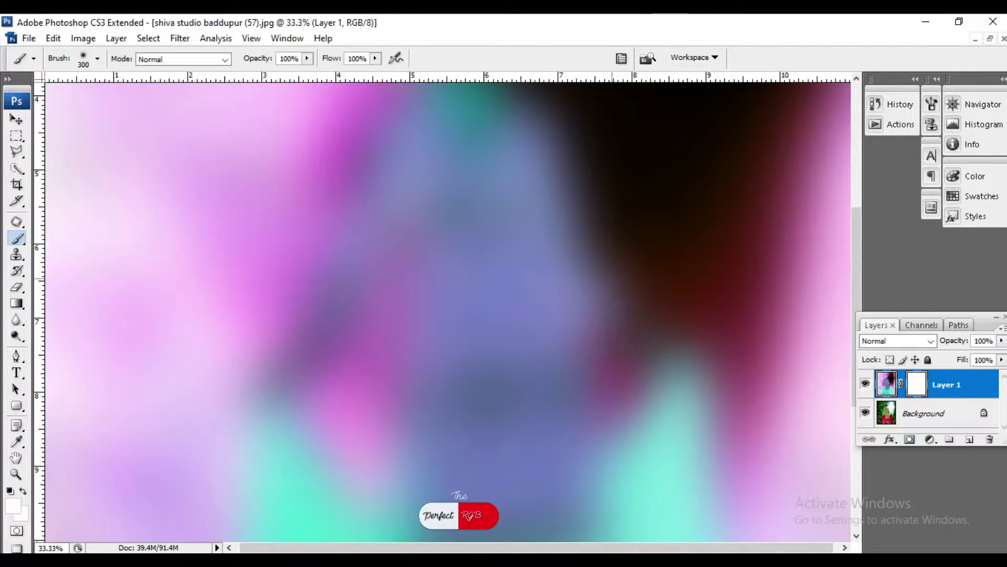
pyautogui.hotkey('ctrl', 'i')
pyautogui.hotkey('ctrl', '-')
pyautogui.hotkey('ctrl', '-')
pyautogui.hotkey('ctrl', '-')
pyautogui.hotkey('ctrl', 'alt', 'z')
pyautogui.hotkey('ctrl', '-')
pyautogui.hotkey('ctrl', '-')
pyautogui.hotkey('ctrl', 'alt', 'z')
pyautogui.hotkey('ctrl', 'alt', 'z')
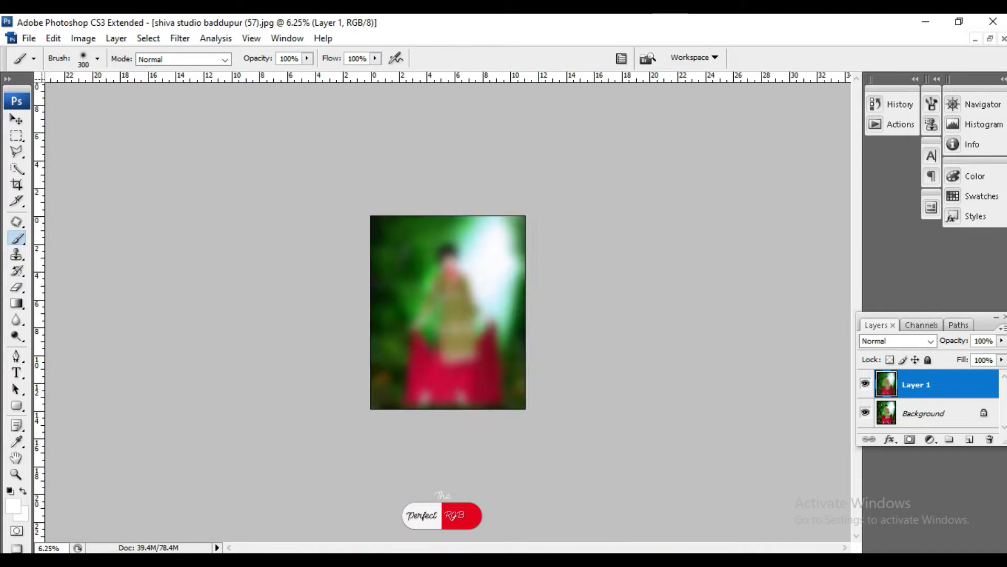
pyautogui.hotkey('ctrl', 'alt', 'z')
# Reapply the 98.4 px Gaussian Blur, hide it with a black mask, and paint blur beside her.
pyautogui.hotkey('ctrl', 'alt', 'f')
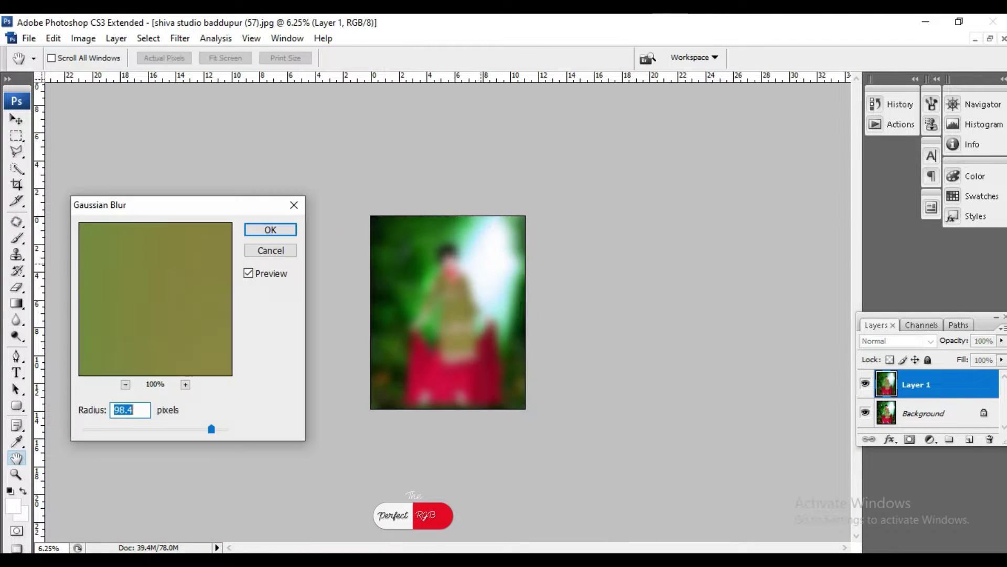
pyautogui.press('Return')
pyautogui.hotkey('ctrl', 'i')
pyautogui.hotkey('ctrl', '+')
pyautogui.press(']')
pyautogui.hotkey('ctrl', '+')
pyautogui.hotkey('ctrl', '+')
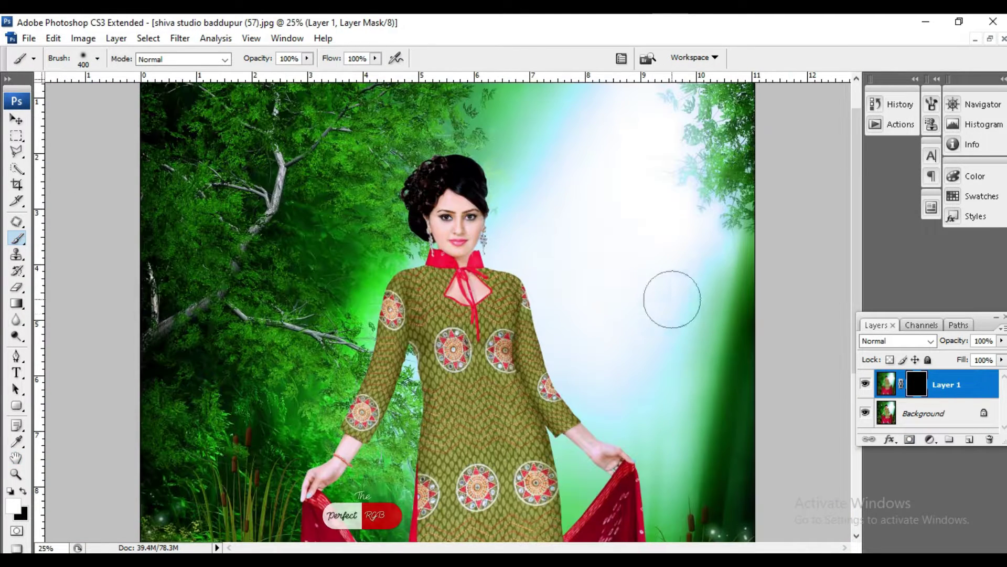
pyautogui.moveTo(670, 294); pyautogui.dragTo(686, 292)
# Paint white on Layer 1's mask with a 300 px brush to reveal blur across the backdrop.
pyautogui.hotkey('ctrl', '+')
pyautogui.hotkey('ctrl', '+')
pyautogui.scroll(-5, 775, 269)
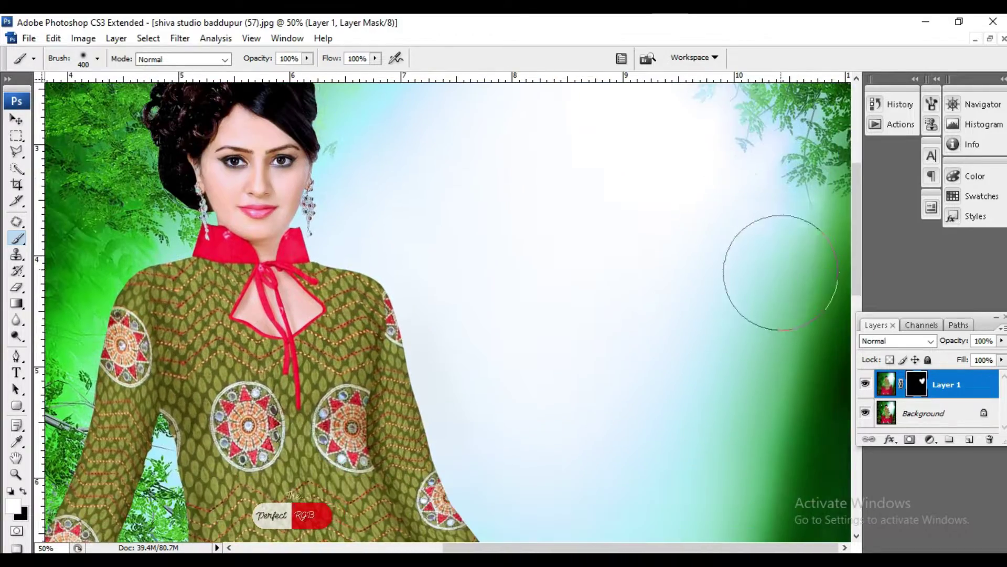
pyautogui.scroll(-3, 735, 284)
pyautogui.scroll(-2, 646, 293)
pyautogui.press('[')
pyautogui.scroll(8, 619, 323)
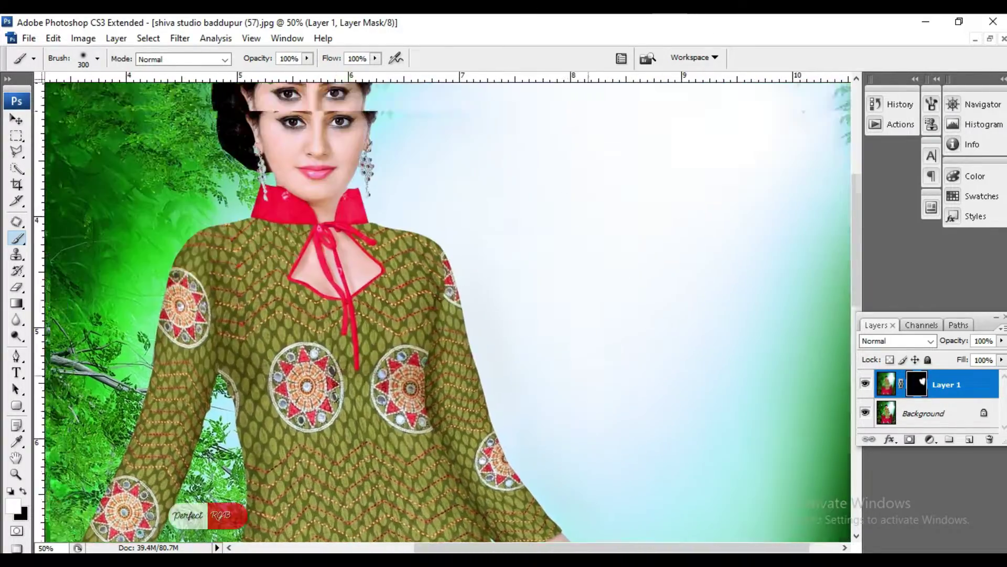
pyautogui.scroll(2, 578, 252)
pyautogui.scroll(3, 551, 200)
pyautogui.scroll(4, 525, 154)
pyautogui.scroll(-4, 525, 155)
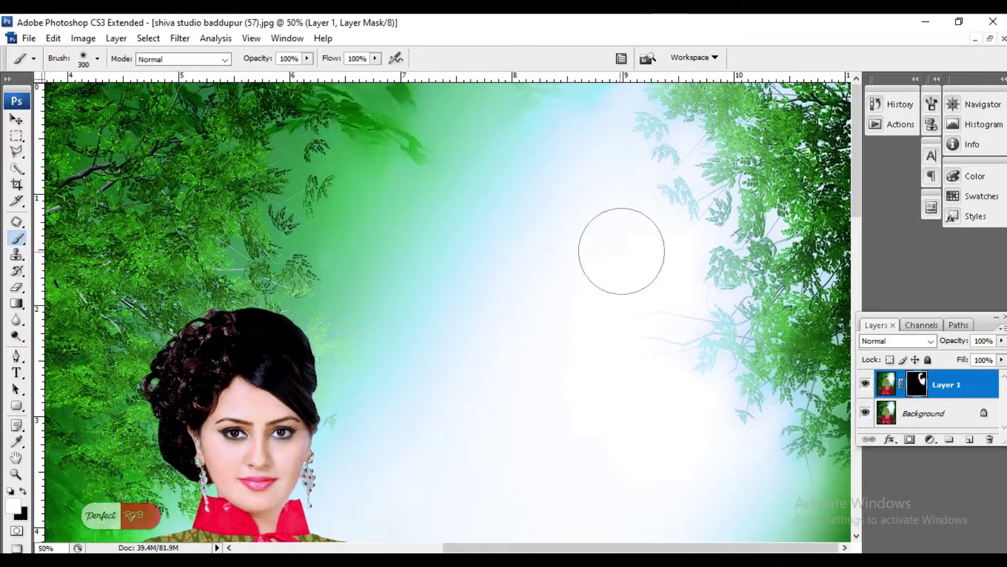
pyautogui.scroll(-4, 621, 252)
pyautogui.scroll(-3, 652, 372)
pyautogui.scroll(1, 577, 362)
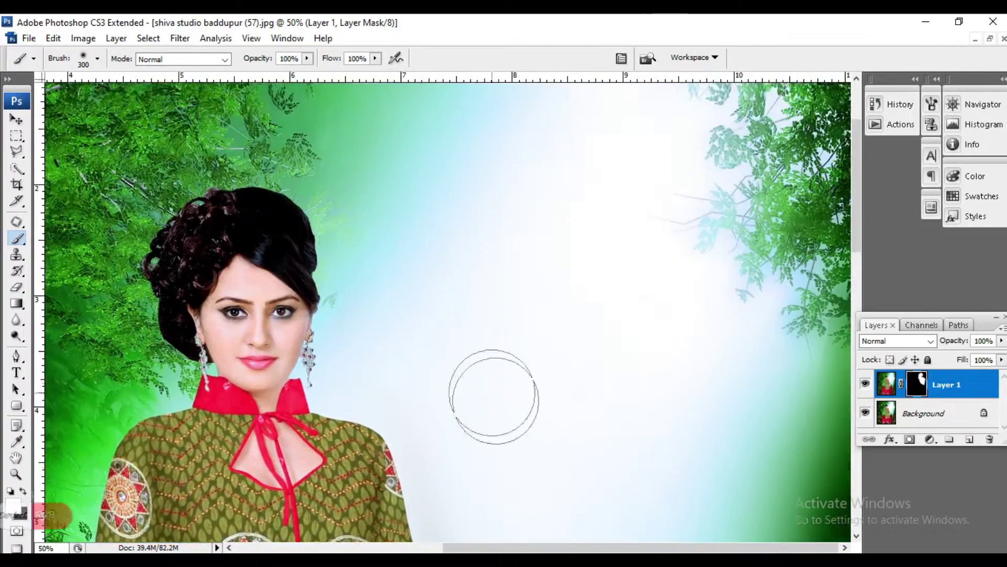
pyautogui.scroll(10, 535, 294)
pyautogui.scroll(-13, 651, 215)
pyautogui.scroll(-7, 687, 236)
pyautogui.scroll(8, 657, 243)
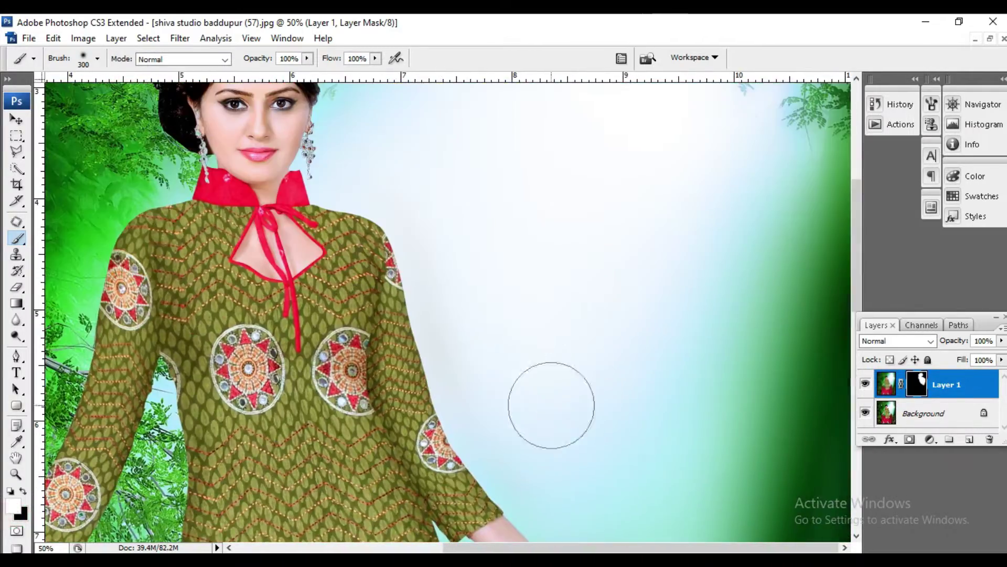
# Clean up the mask near the woman with a smaller Eraser, then view the whole image.
pyautogui.press('e')
pyautogui.press('[')
pyautogui.press('[')
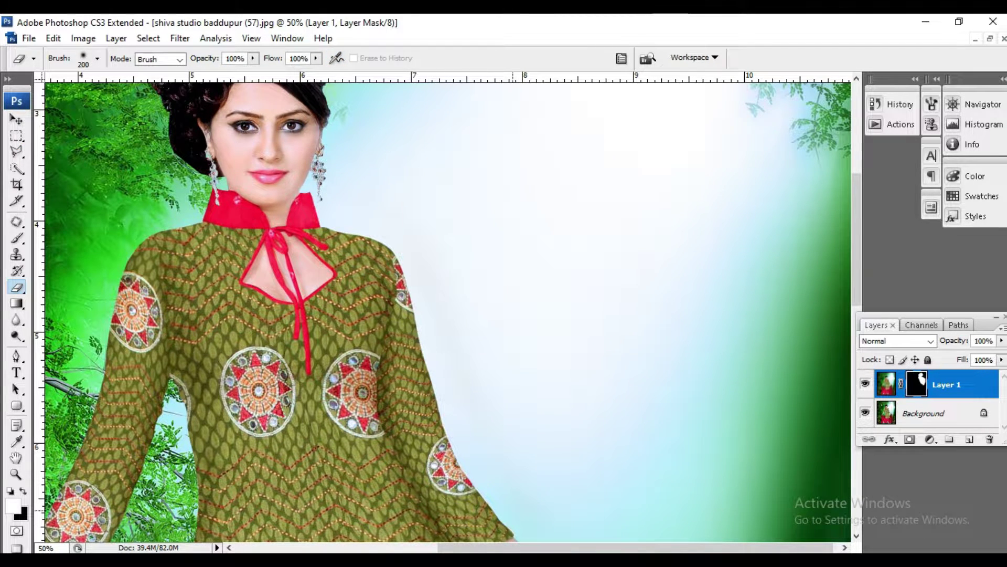
pyautogui.scroll(-3, 402, 198)
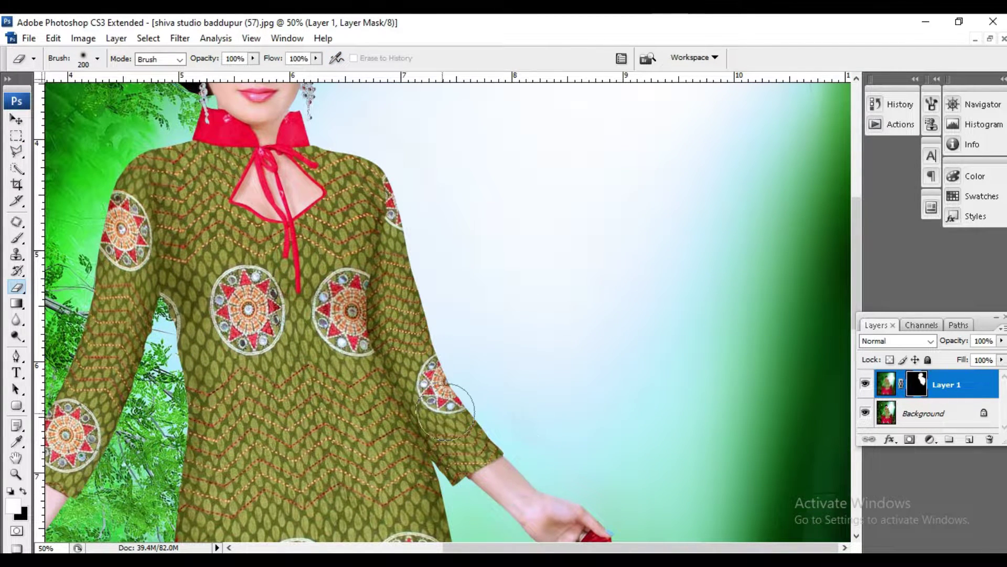
pyautogui.scroll(5, 446, 412)
pyautogui.scroll(5, 291, 258)
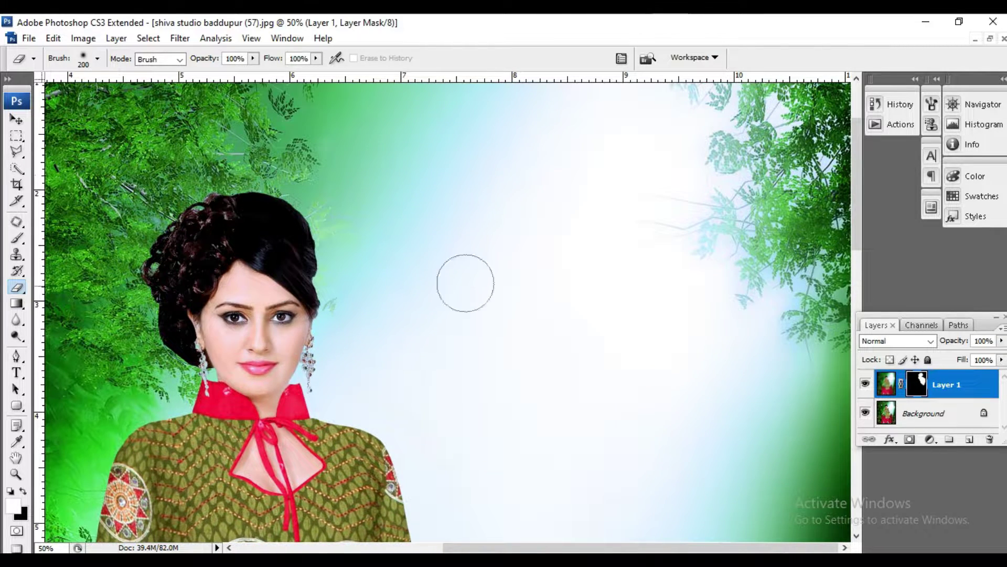
pyautogui.hotkey('ctrl', '-')
pyautogui.hotkey('ctrl', '-')
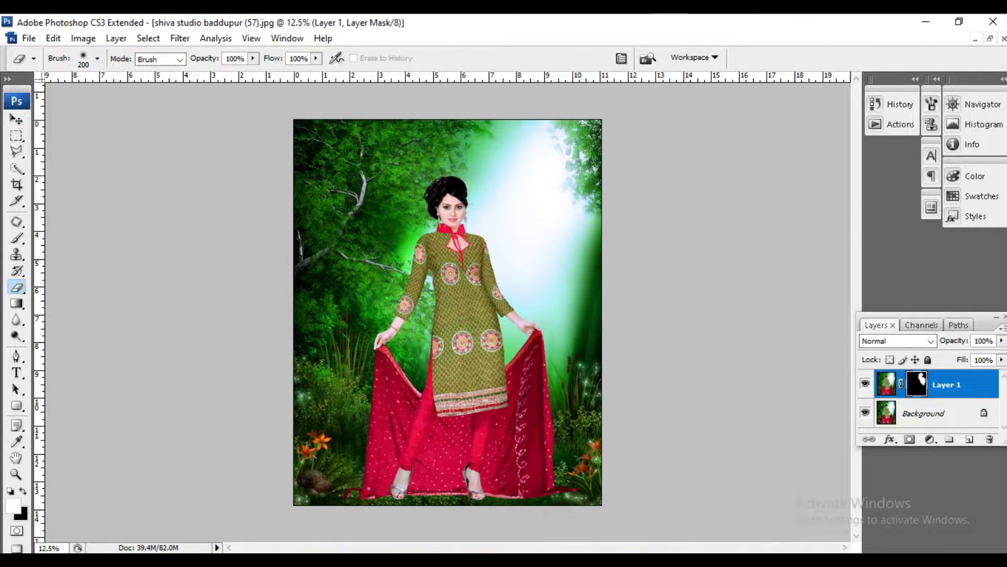
# Merge Layer 1 down into Background with Ctrl+E and inspect the final composite.
pyautogui.hotkey('ctrl', 'e')
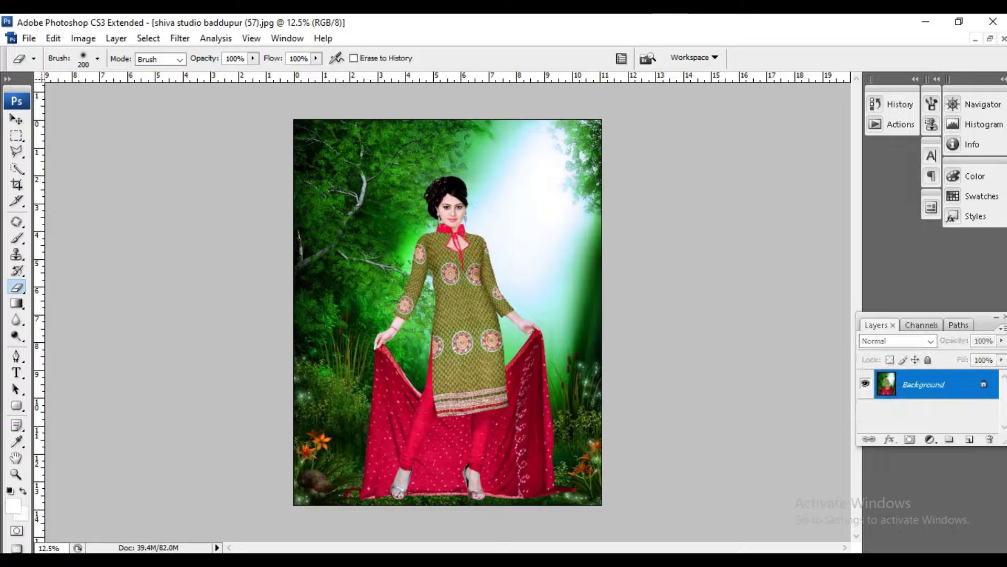
pyautogui.hotkey('ctrl', '+')
pyautogui.hotkey('ctrl', '+')
pyautogui.hotkey('ctrl', '+')
pyautogui.scroll(3, 515, 293)
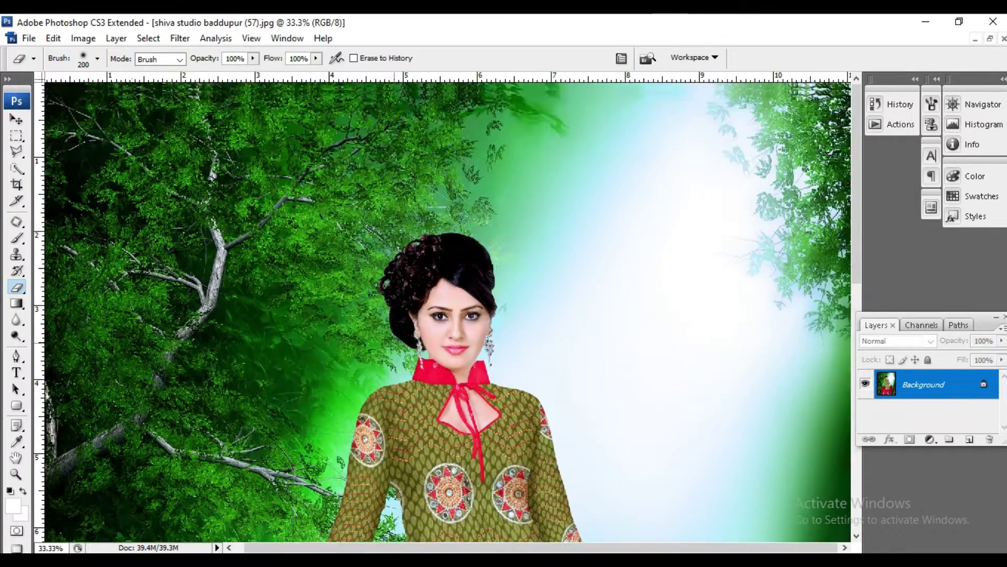
pyautogui.scroll(-1, 514, 293)
pyautogui.scroll(1, 448, 307)
pyautogui.hotkey('ctrl', '-')
pyautogui.hotkey('ctrl', '-')
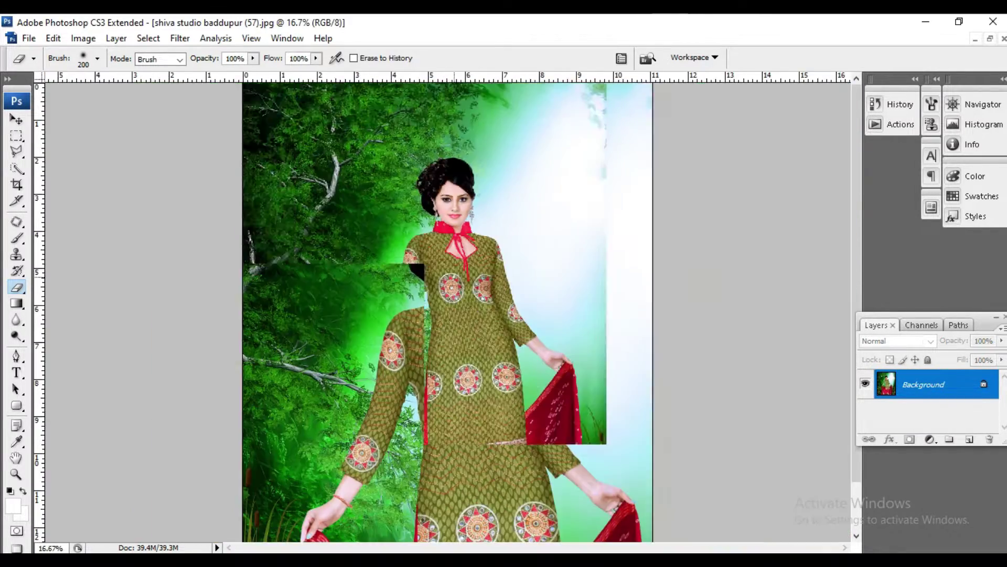
pyautogui.hotkey('ctrl', '-')
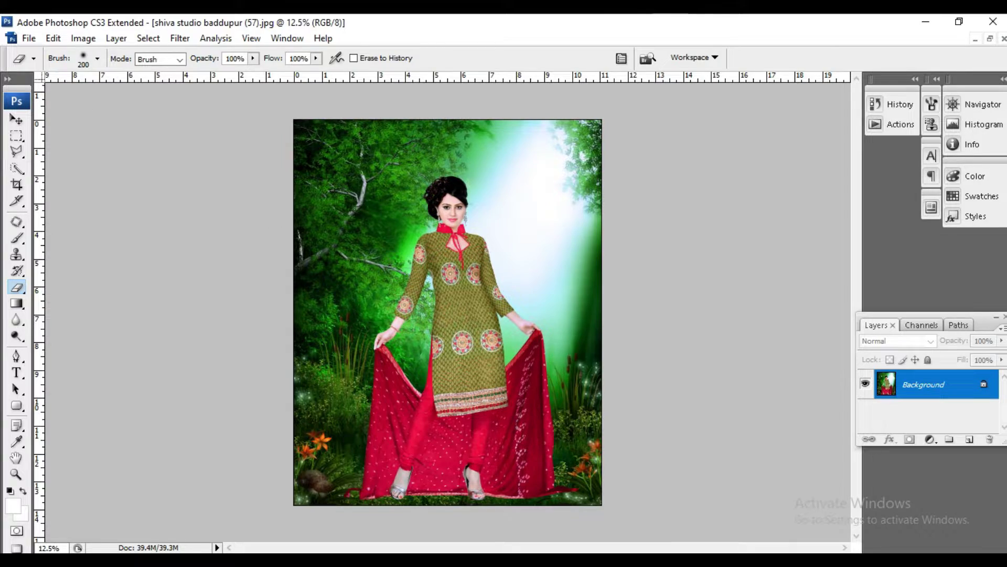